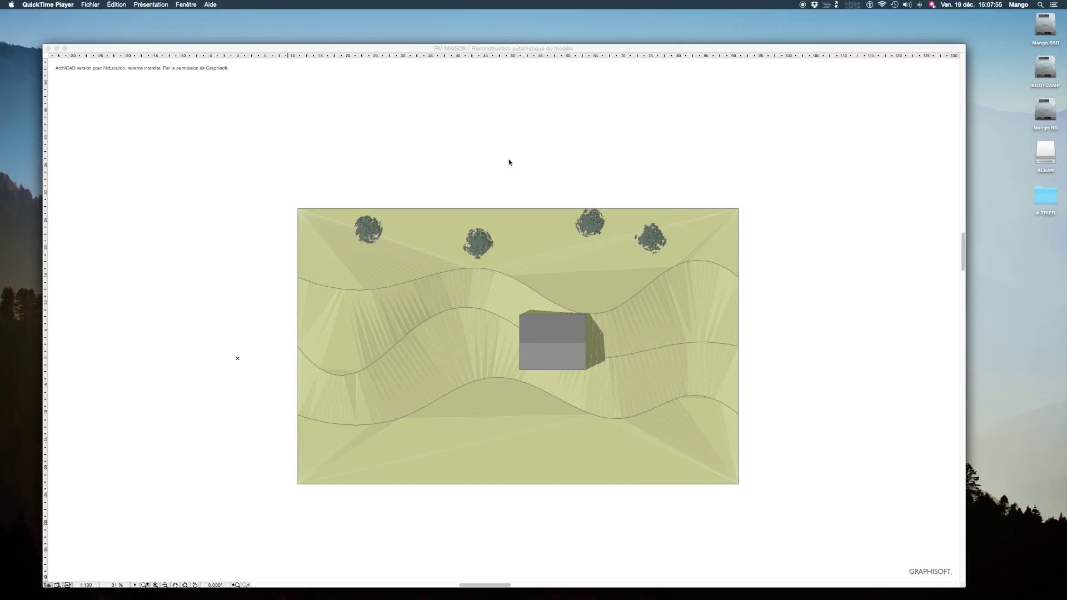
Open the PM MAISON 3D document and check which layer its trees are on.
left_click(509, 162)
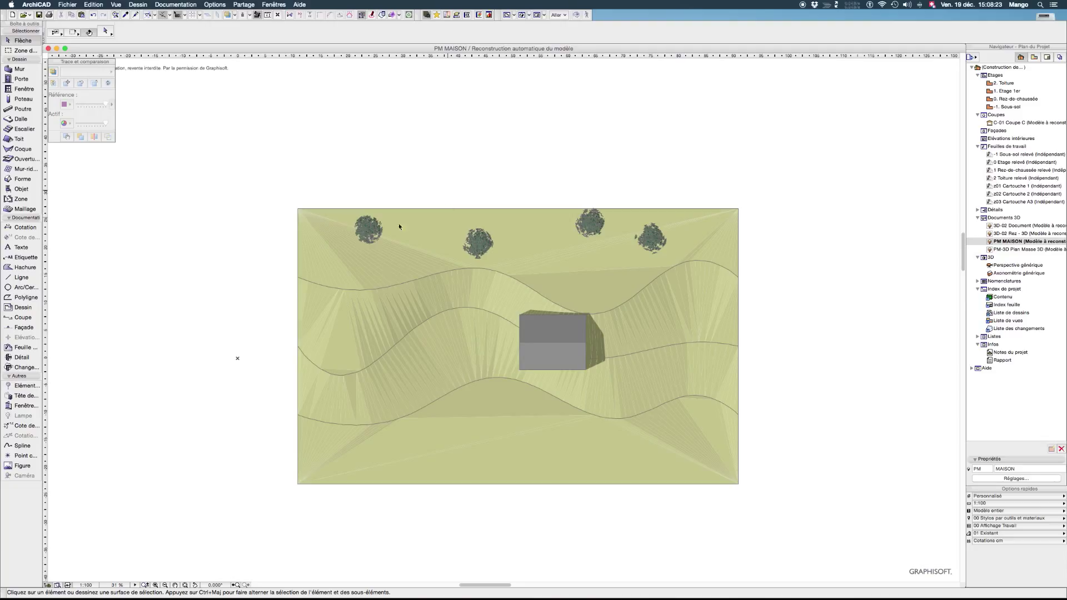
double_click(1011, 241)
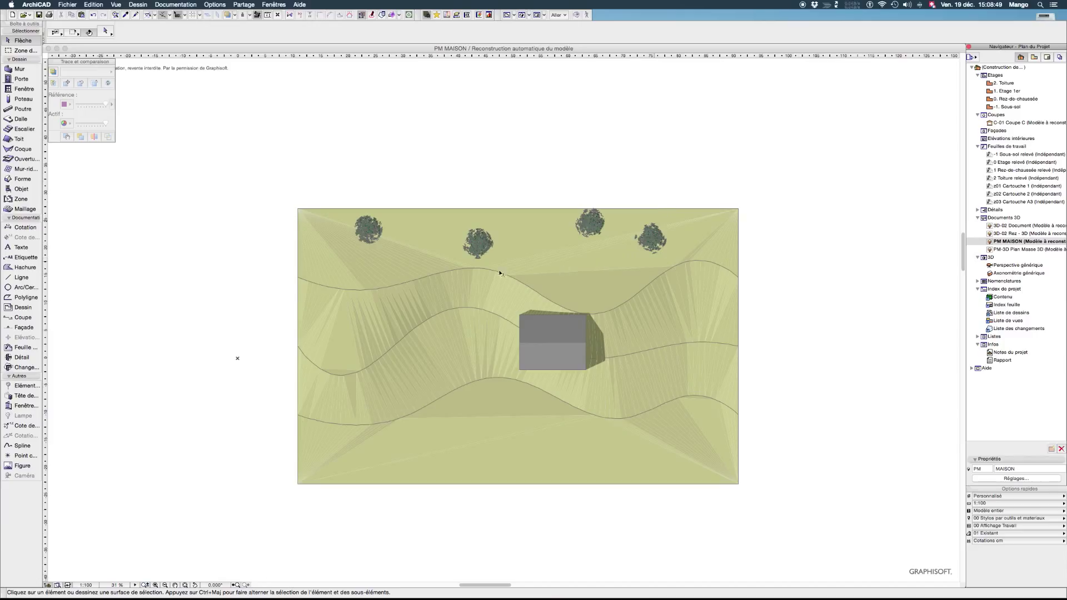
left_click(591, 224)
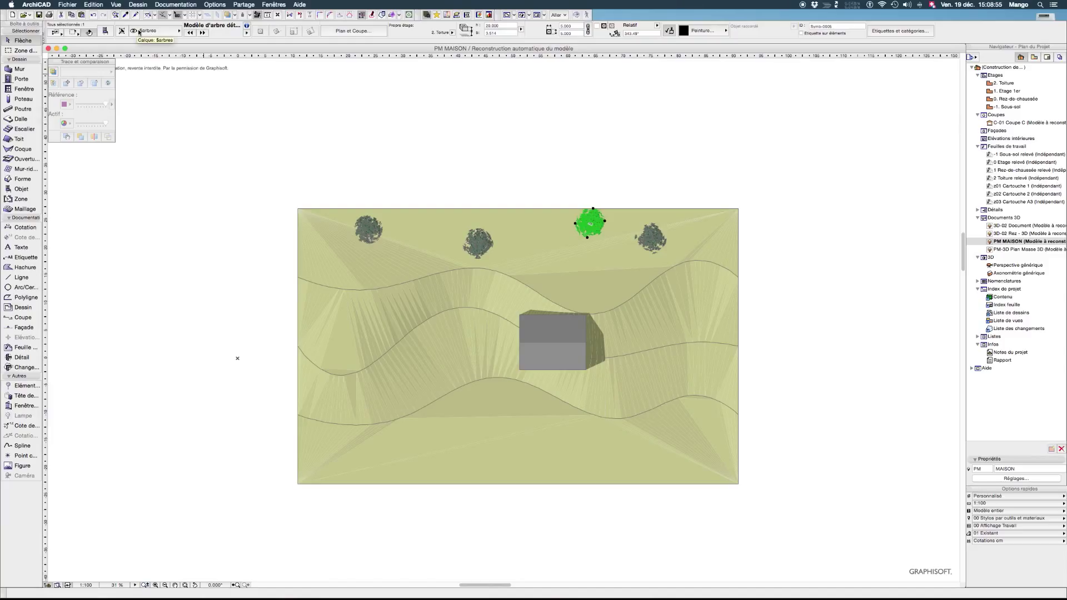
left_click(367, 228)
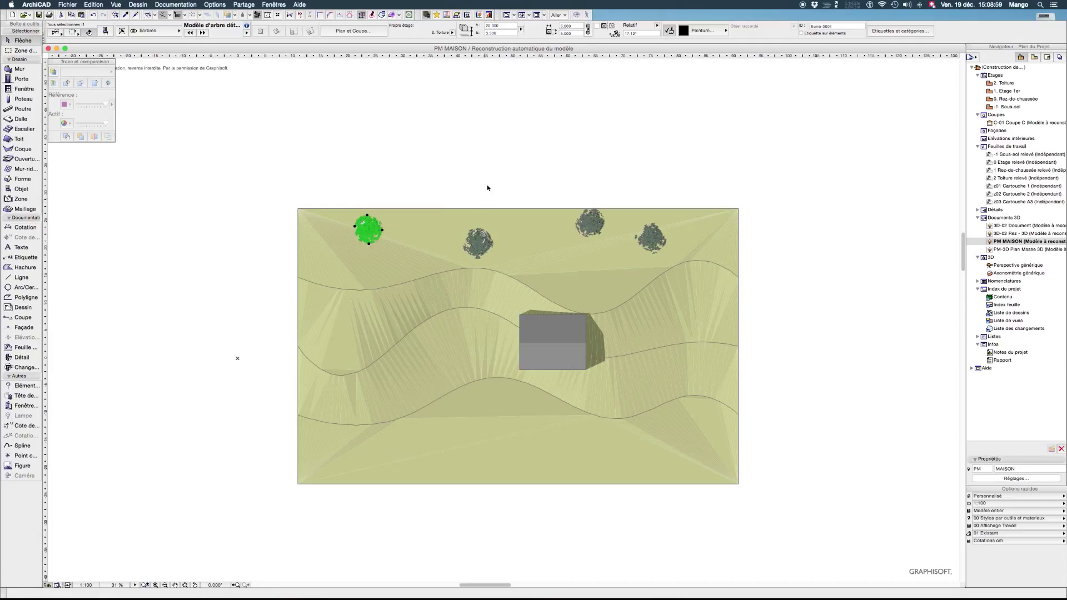
key("Escape")
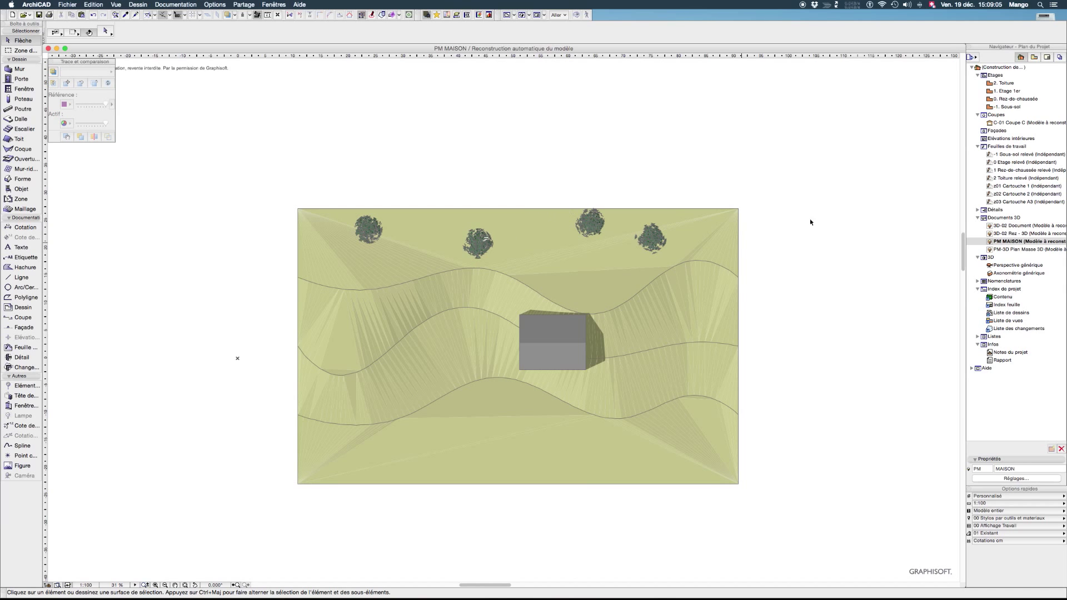
Close the Navigator and display the Organiser in its view editor mode.
mouse_move(1000, 49)
left_mouse_down()
mouse_move(964, 60)
mouse_move(999, 51)
left_mouse_up()
left_click(967, 47)
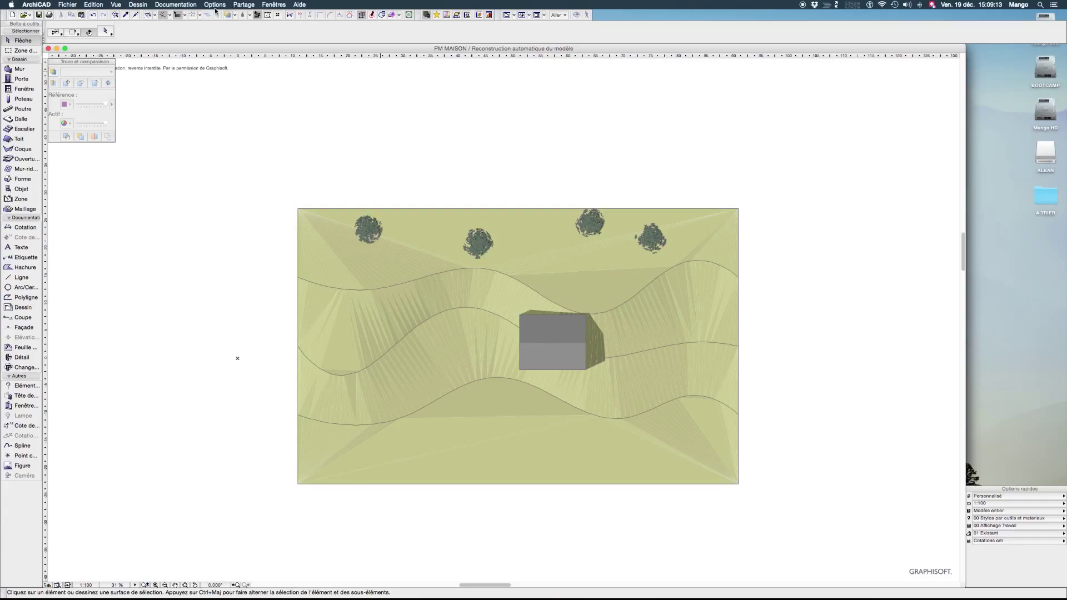
left_click(274, 5)
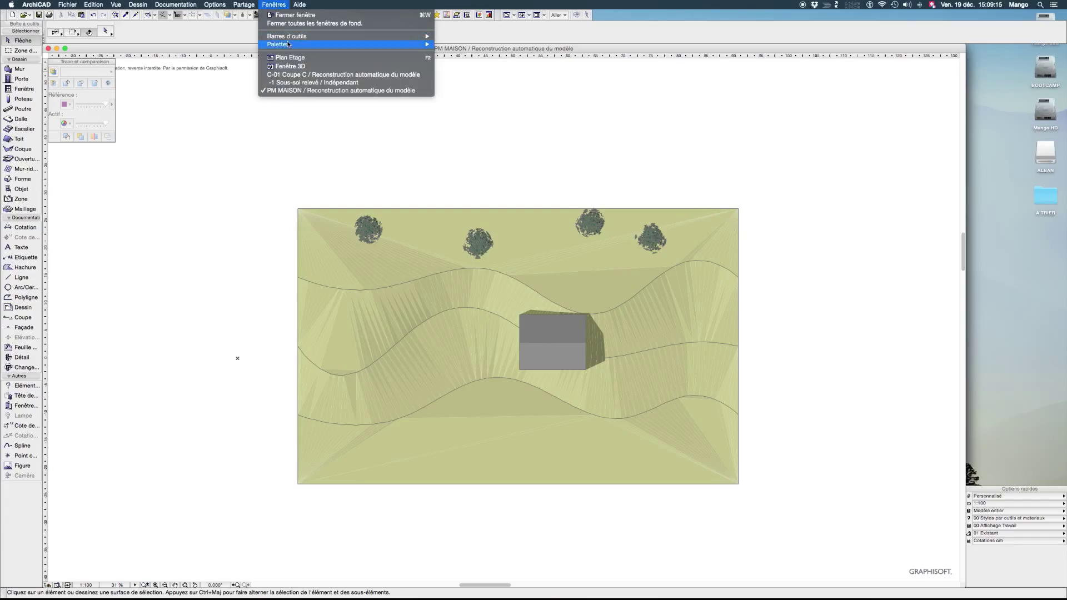
mouse_move(289, 49)
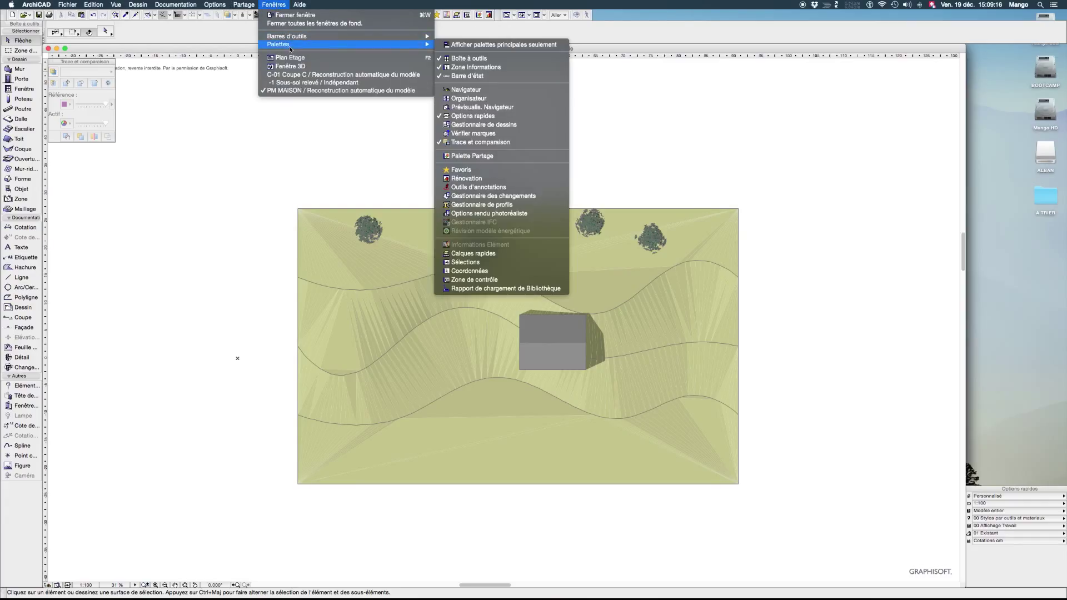
left_click(450, 99)
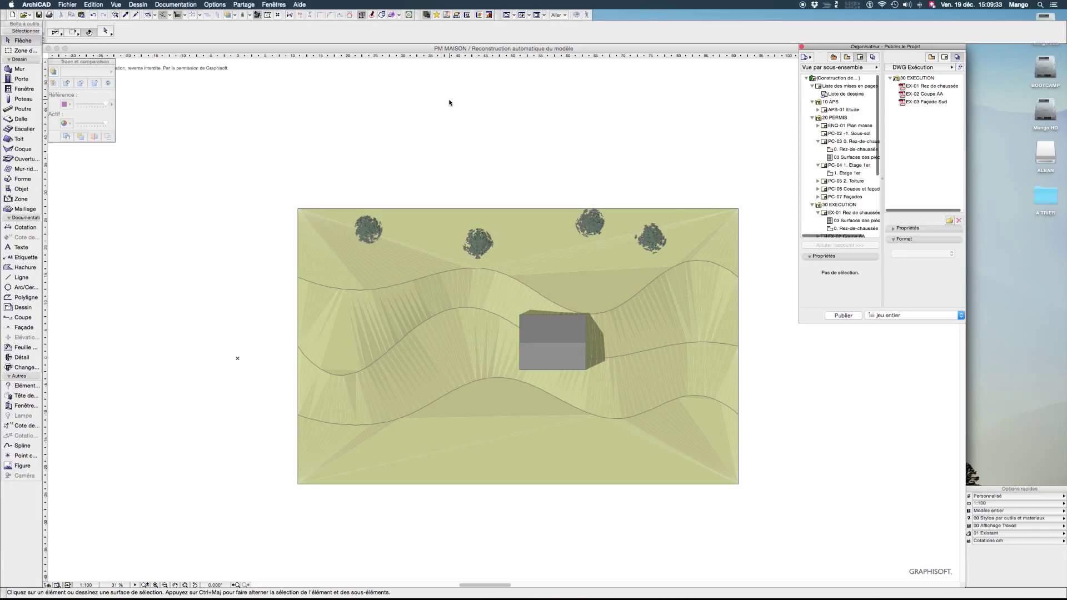
left_click(931, 58)
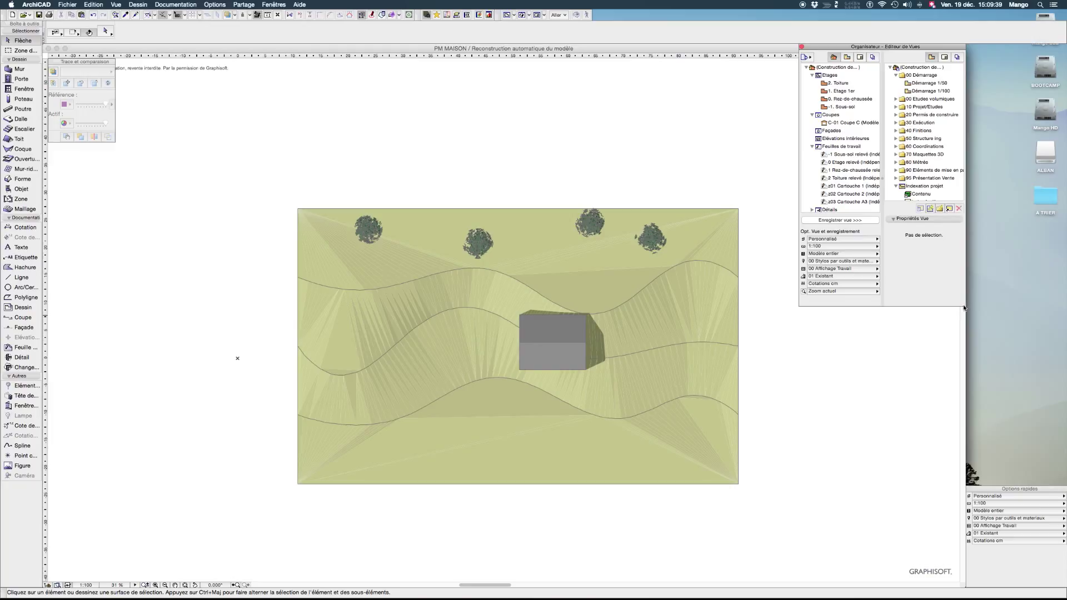
Widen the document window, then enlarge and reposition the Organiser so its full project and view trees are readable.
left_click_drag(964, 305, 966, 307)
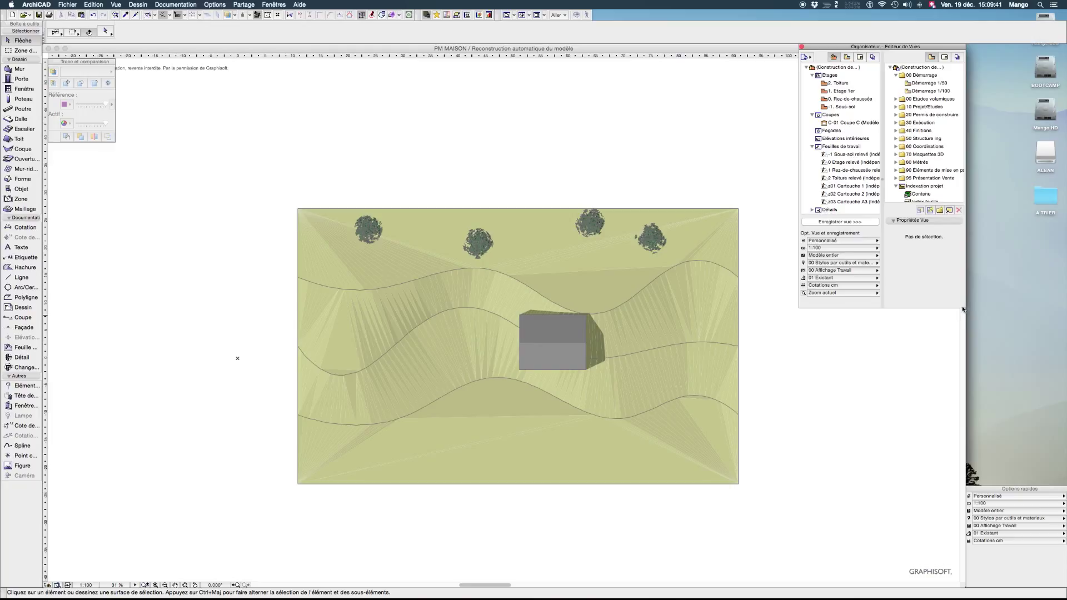
left_click_drag(966, 308, 1002, 318)
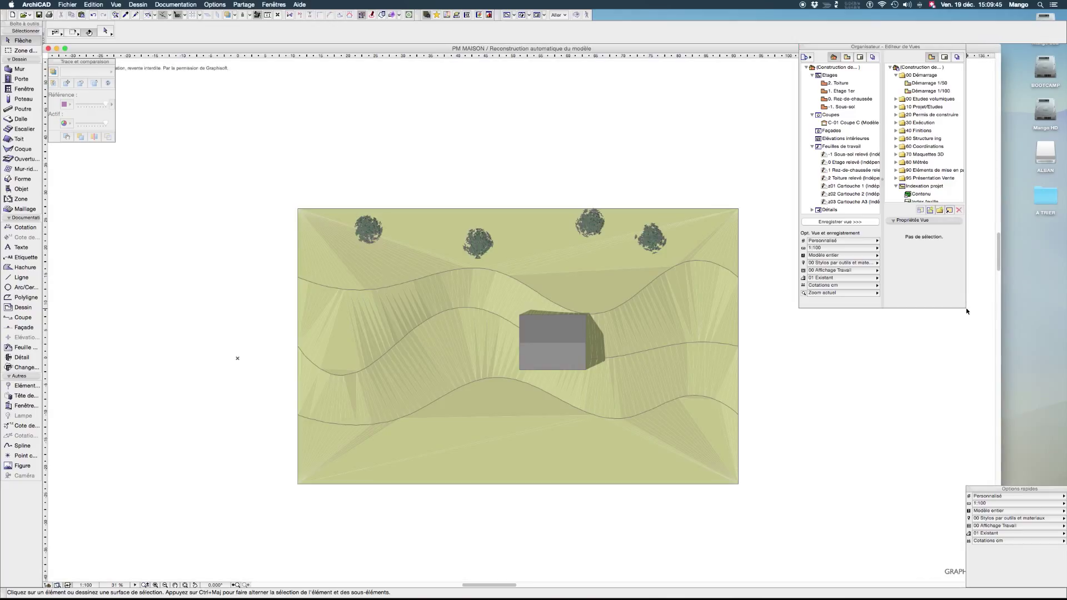
left_click_drag(965, 308, 1049, 479)
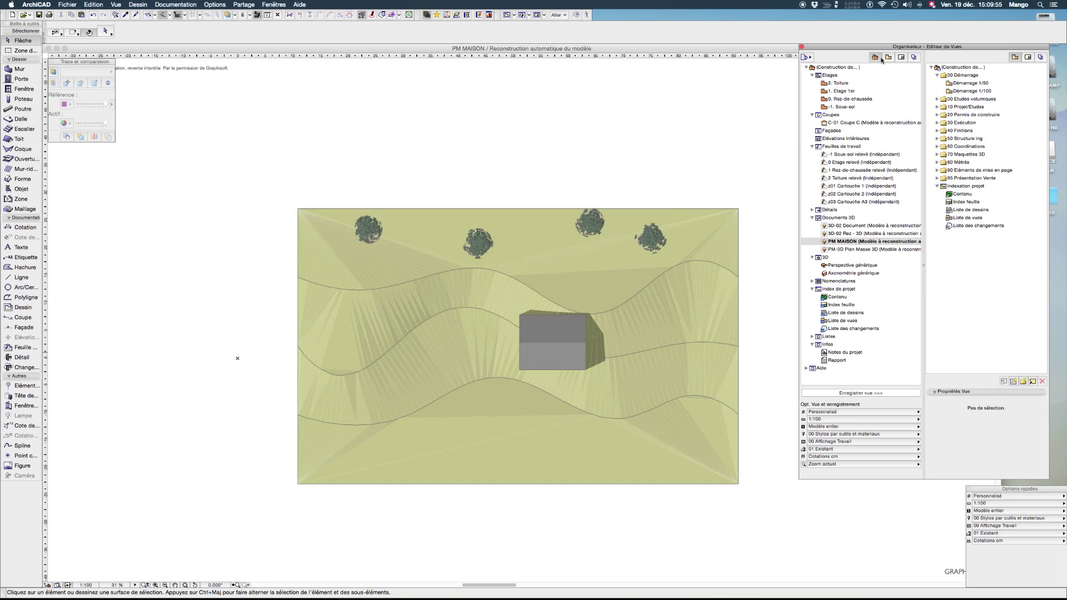
left_click_drag(887, 50, 904, 51)
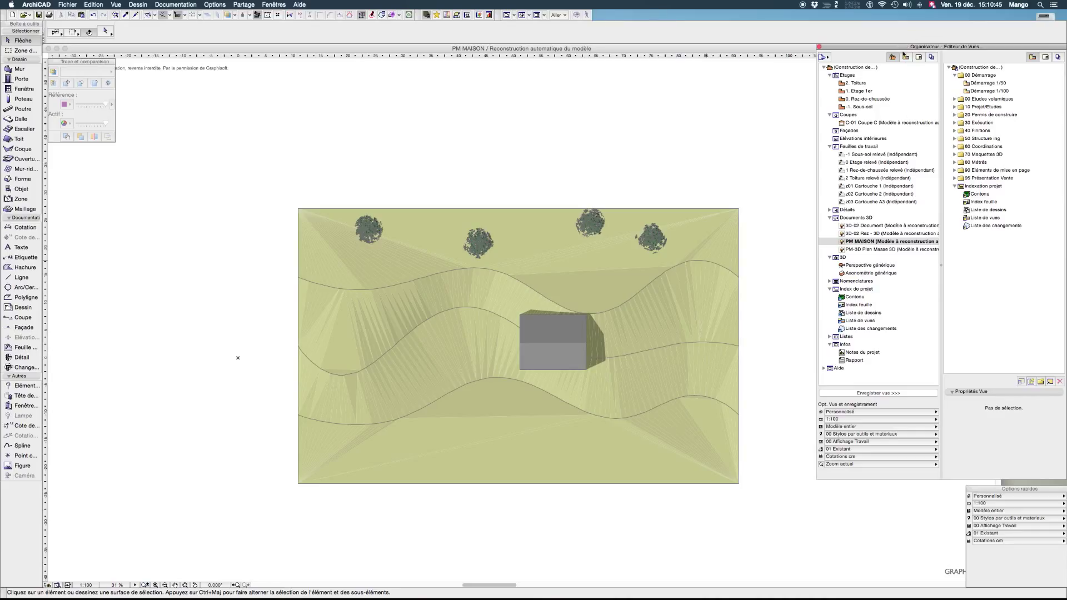
Save a view of the PM MAISON 3D document from the project map at a scale of 1:500.
left_click(906, 58)
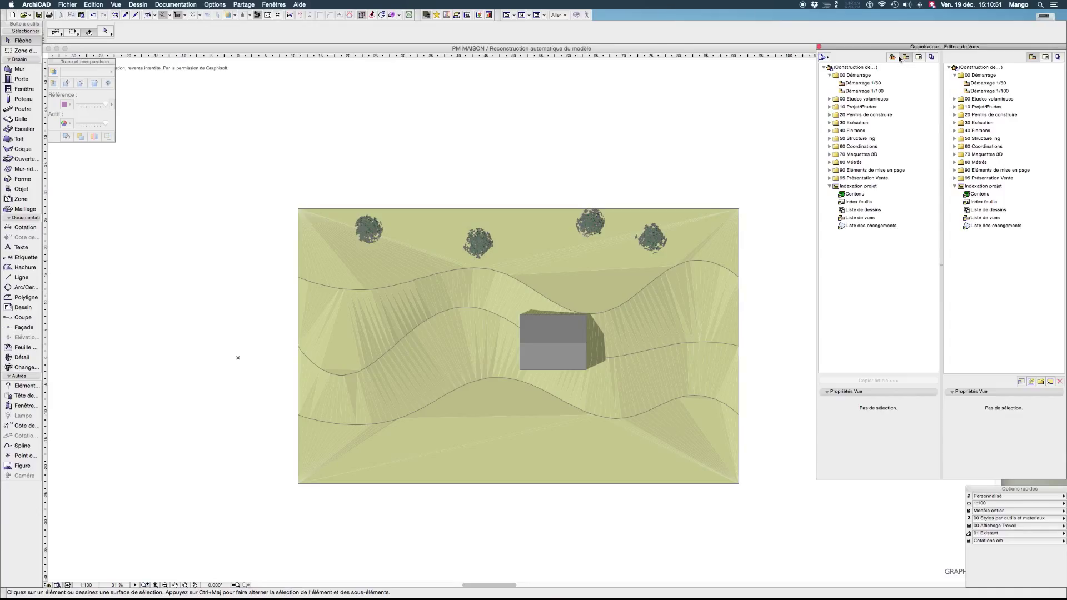
left_click(892, 58)
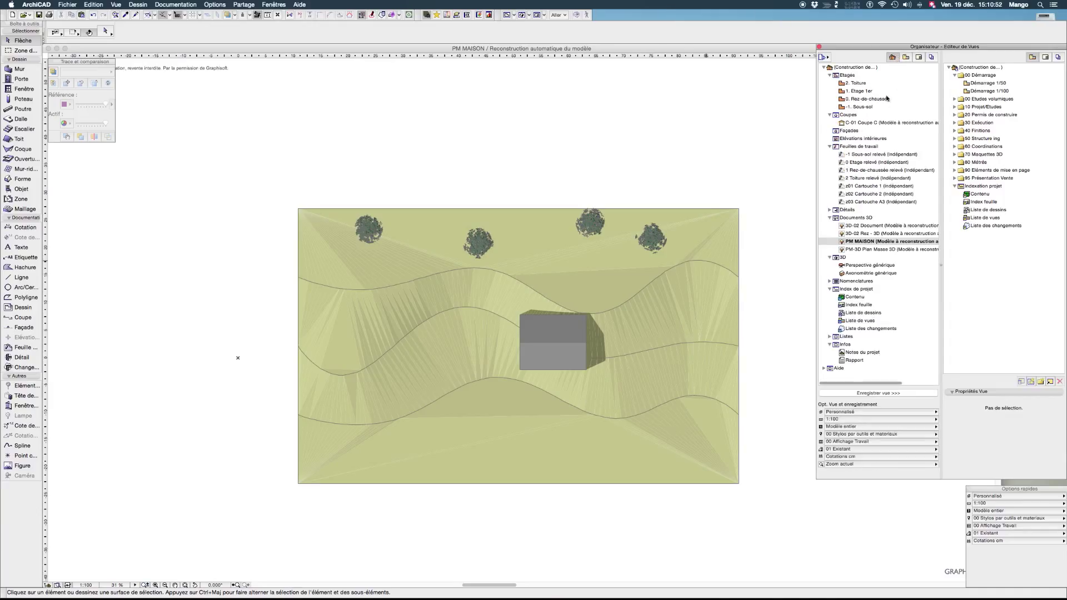
right_click(849, 242)
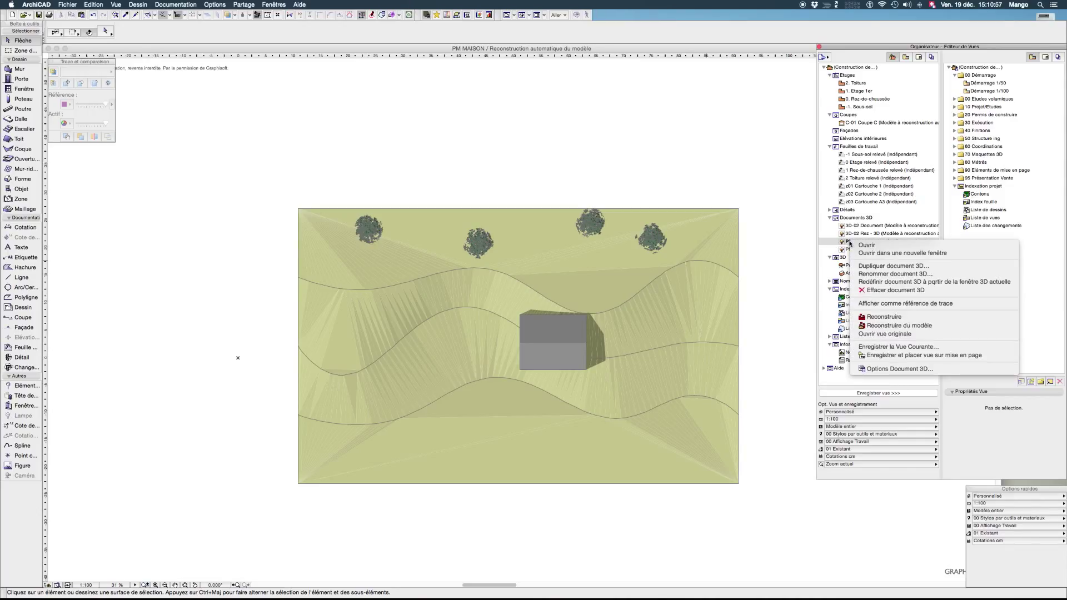
left_click(879, 348)
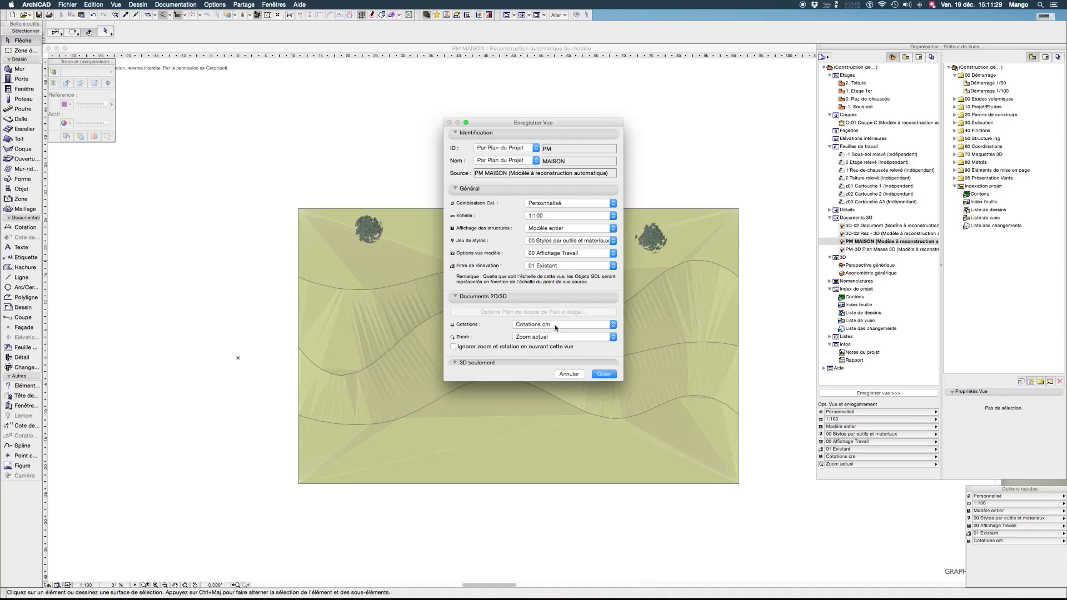
left_click(548, 216)
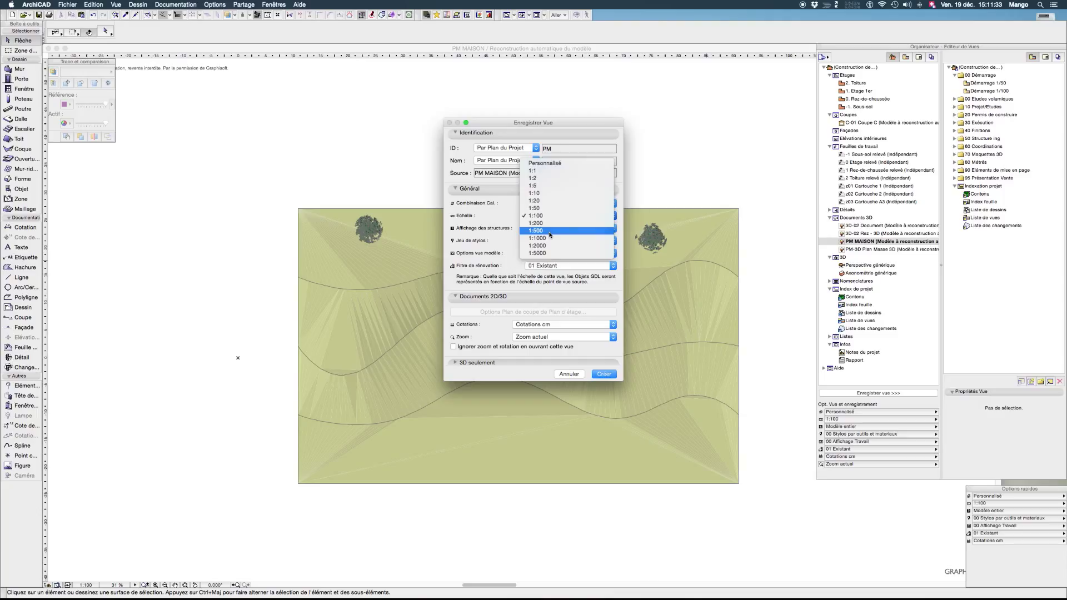
left_click(549, 231)
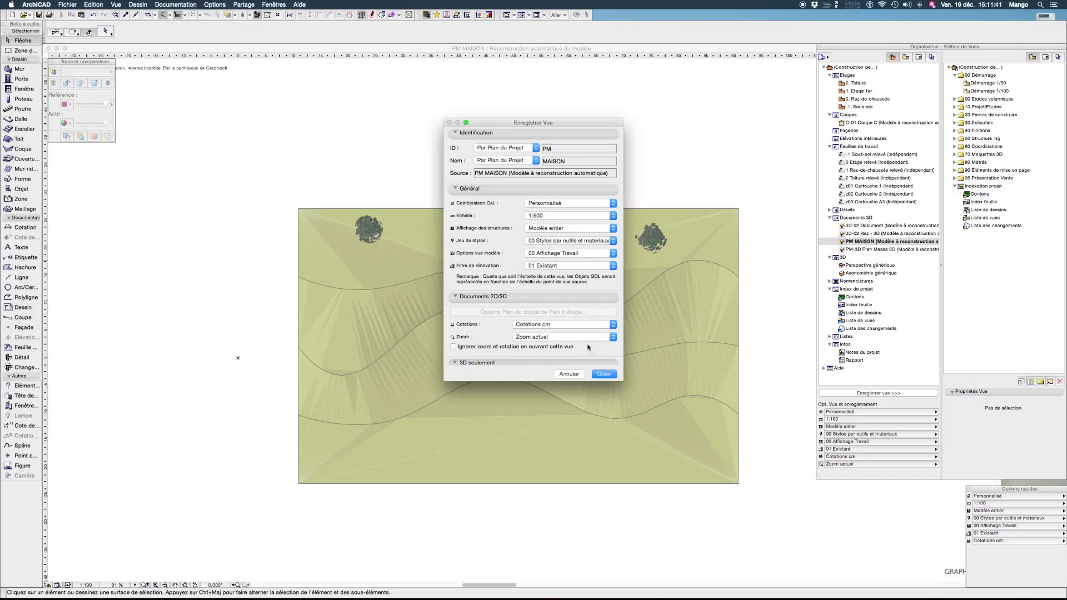
left_click(594, 375)
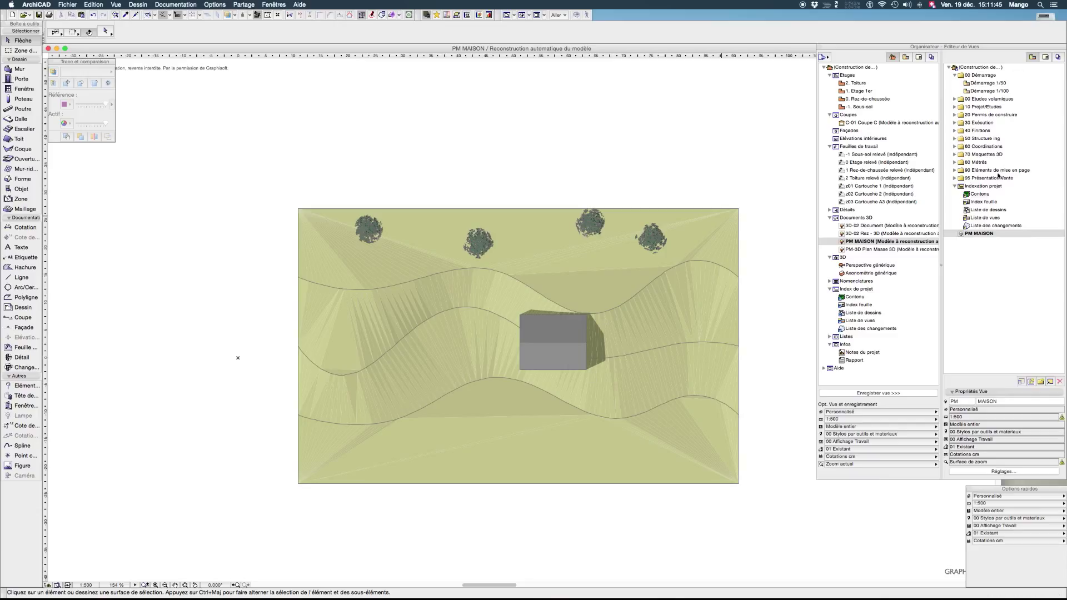
Save a second view of the PM MAISON 3D document, keeping the 1:500 scale and the other current settings.
left_click(978, 234)
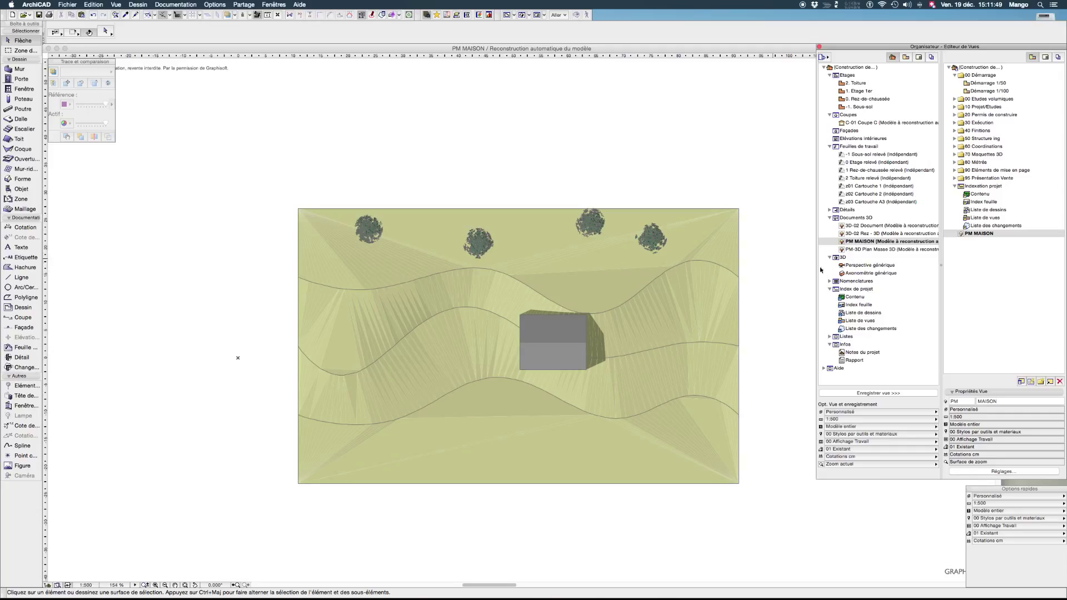
right_click(868, 241)
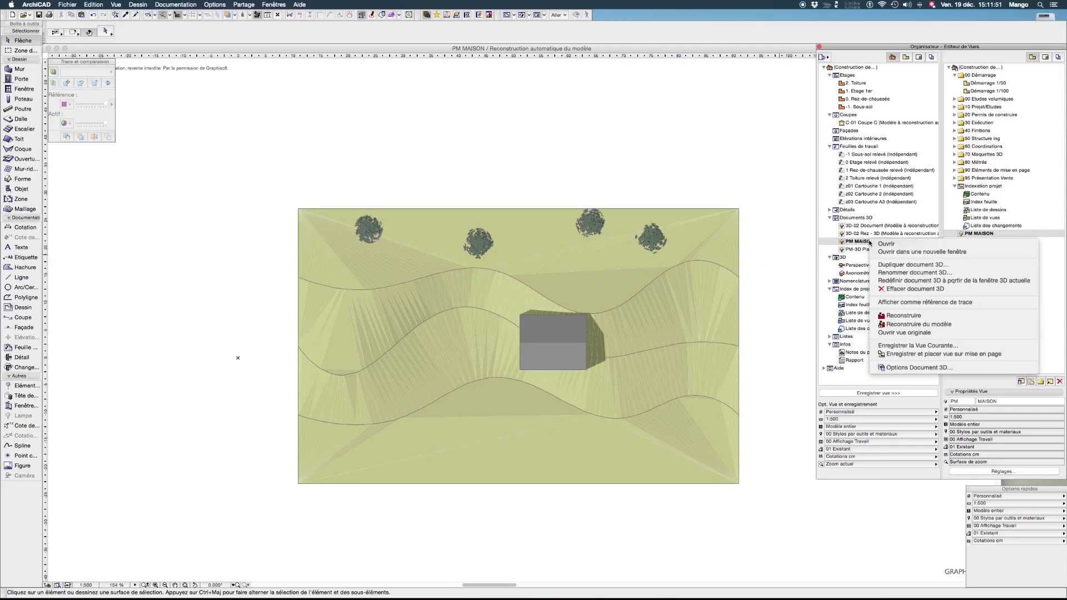
left_click(907, 346)
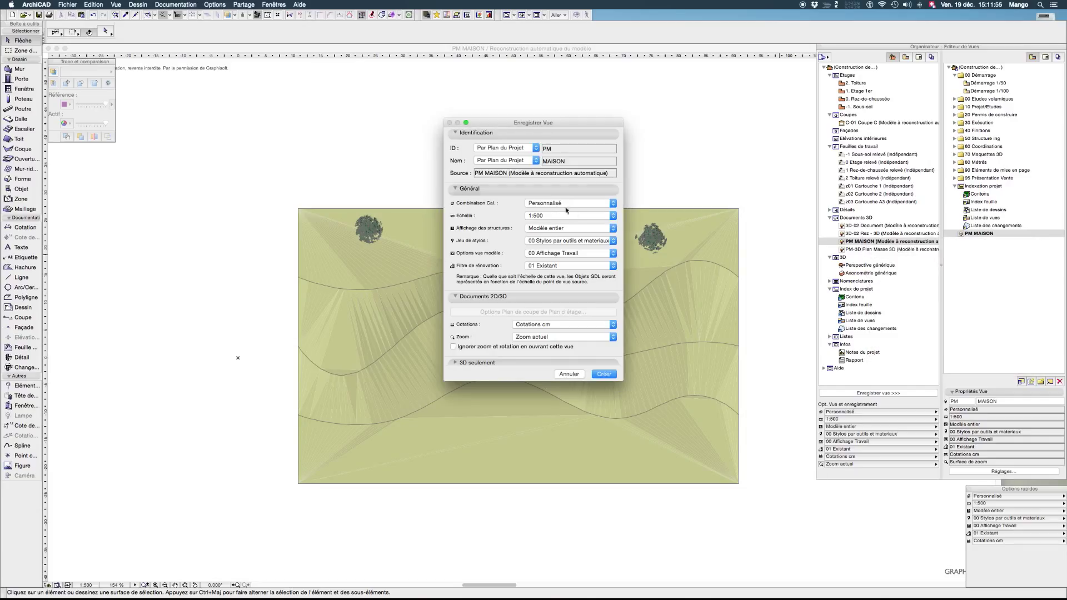
left_click(603, 375)
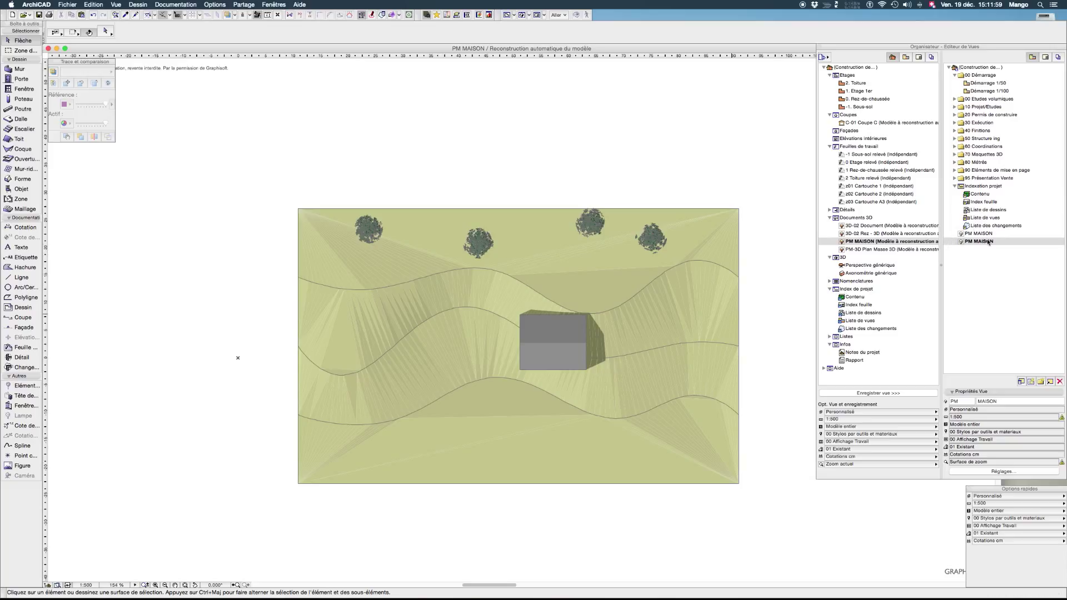
Rename the second saved view to "MAISON sans arbres".
left_click(1002, 401)
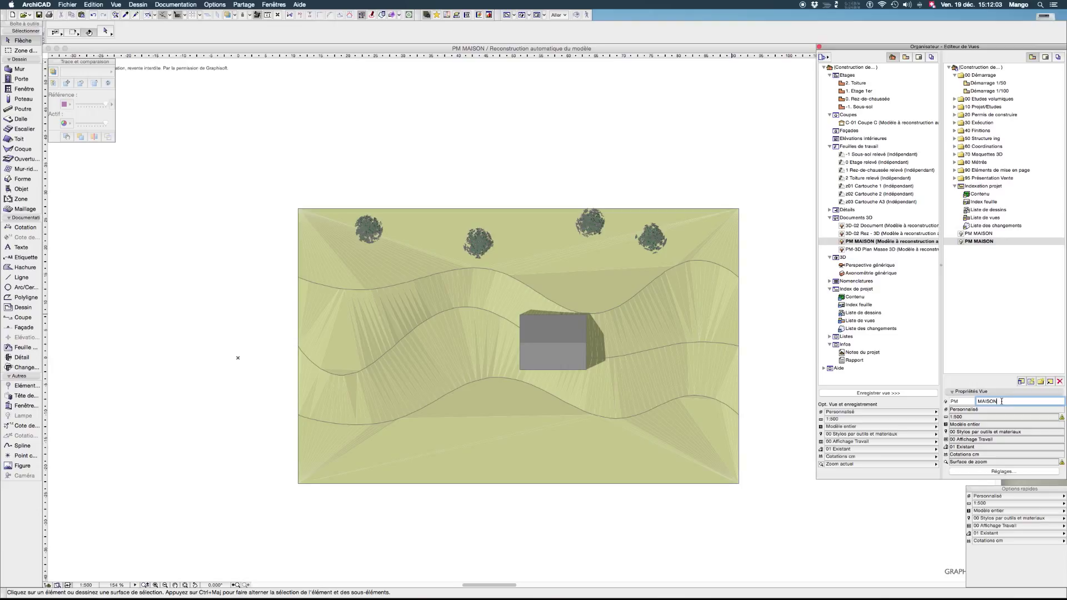
type("sans arbres")
key("Return")
key("BackSpace")
type("a")
key("BackSpace")
type("a")
left_click(1002, 355)
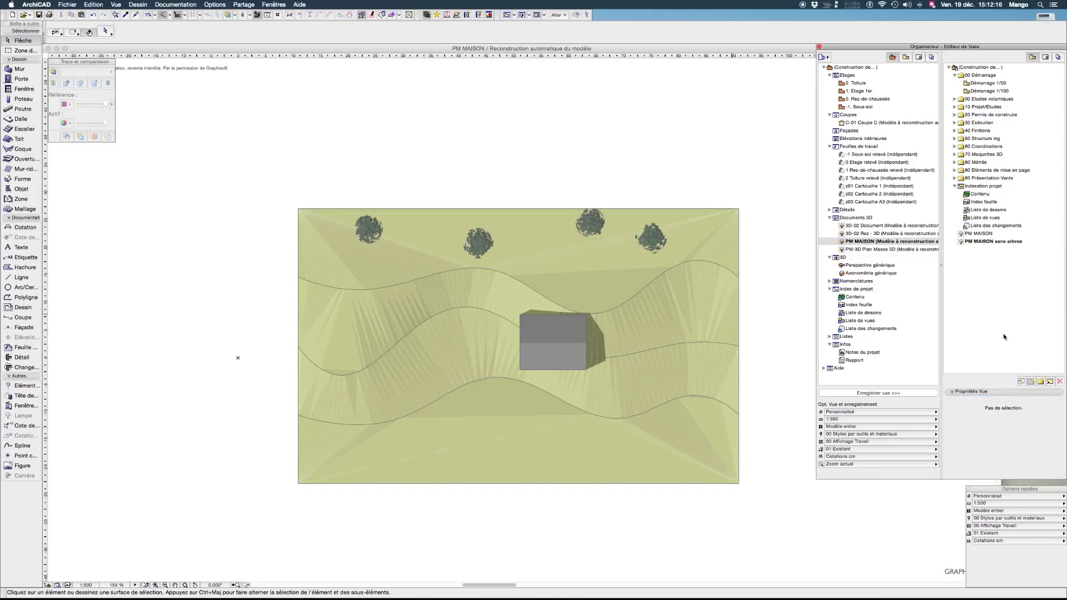
Open the PM MAISON sans arbres view and hide the $arbres layer in the layer settings.
left_click(974, 243)
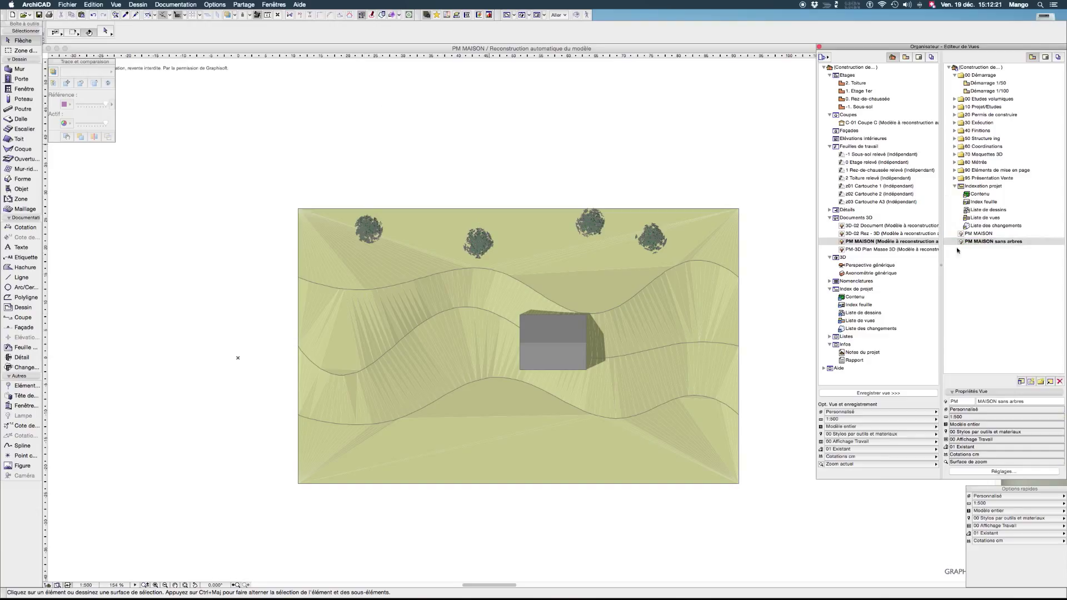
double_click(968, 242)
left_click(418, 403)
key("super+l")
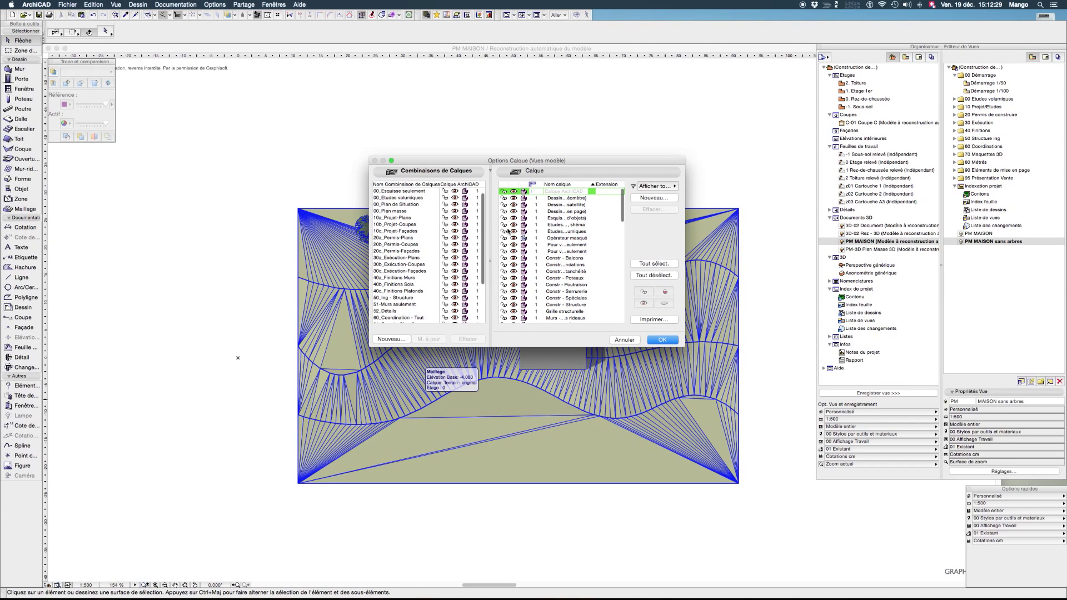
scroll(541, 222, "down", 10)
scroll(514, 263, "up", 5)
scroll(514, 262, "up", 2)
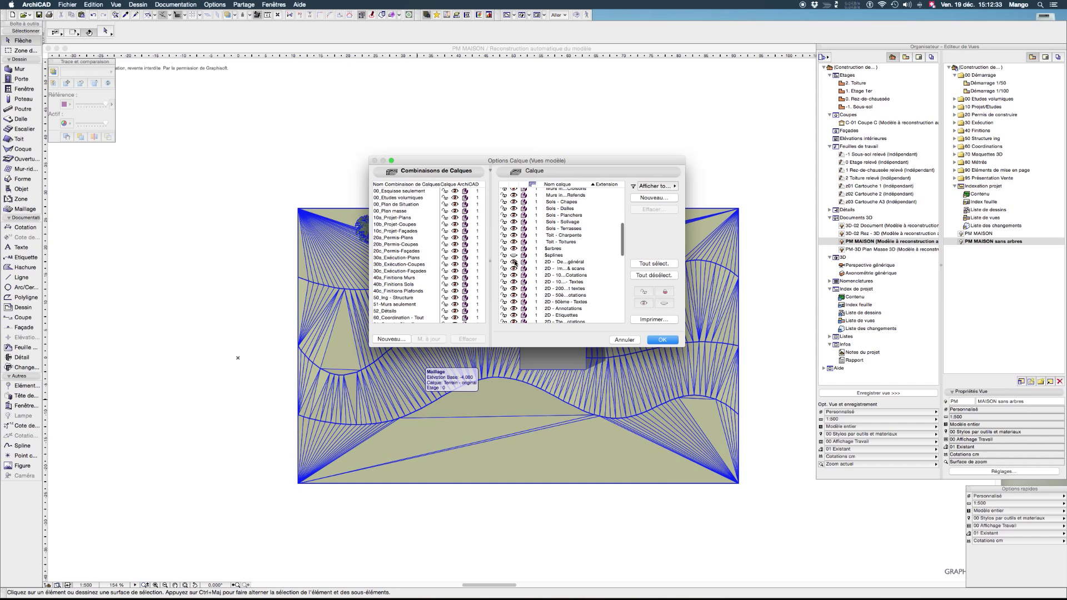
left_click(536, 247)
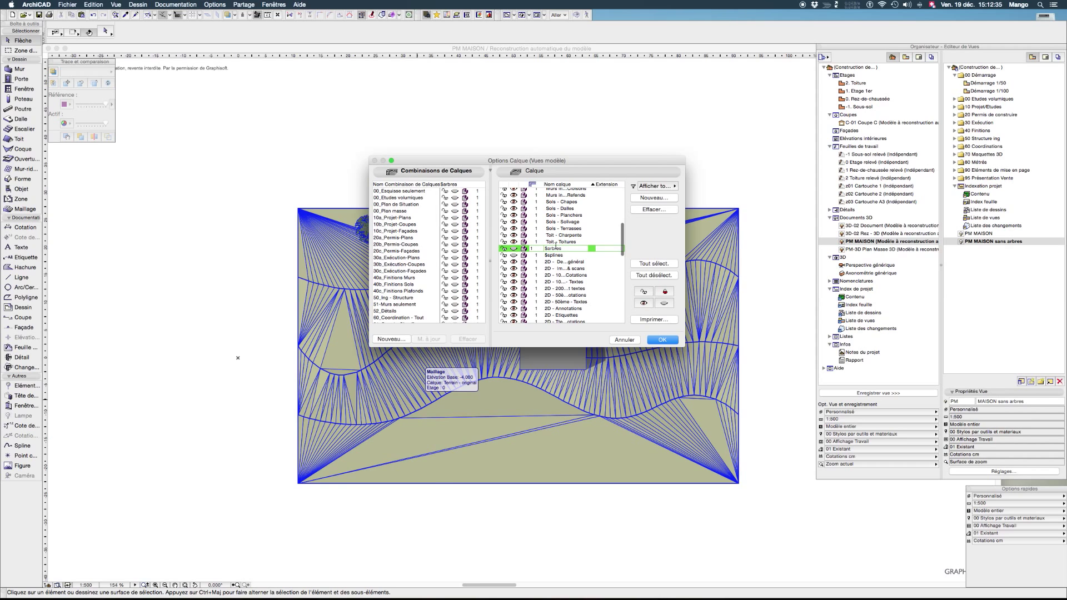
key("Return")
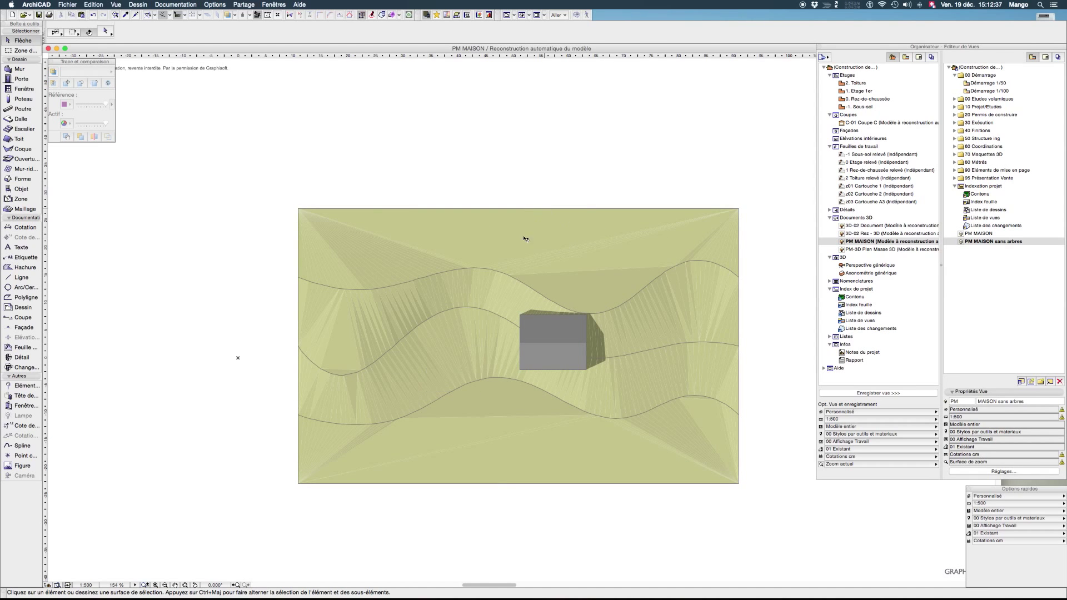
left_click(641, 315)
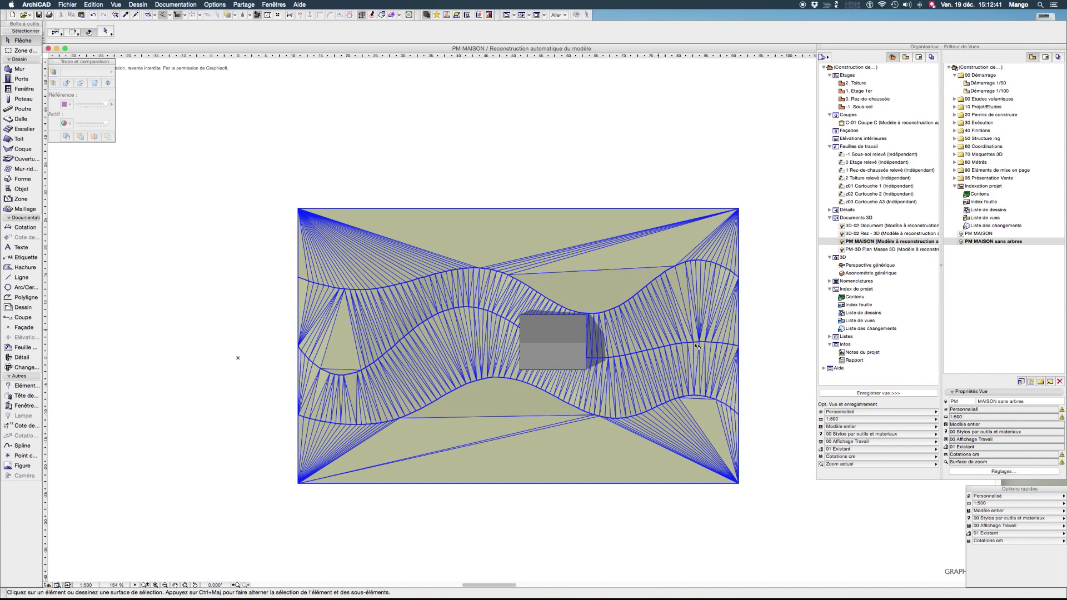
left_click(749, 331)
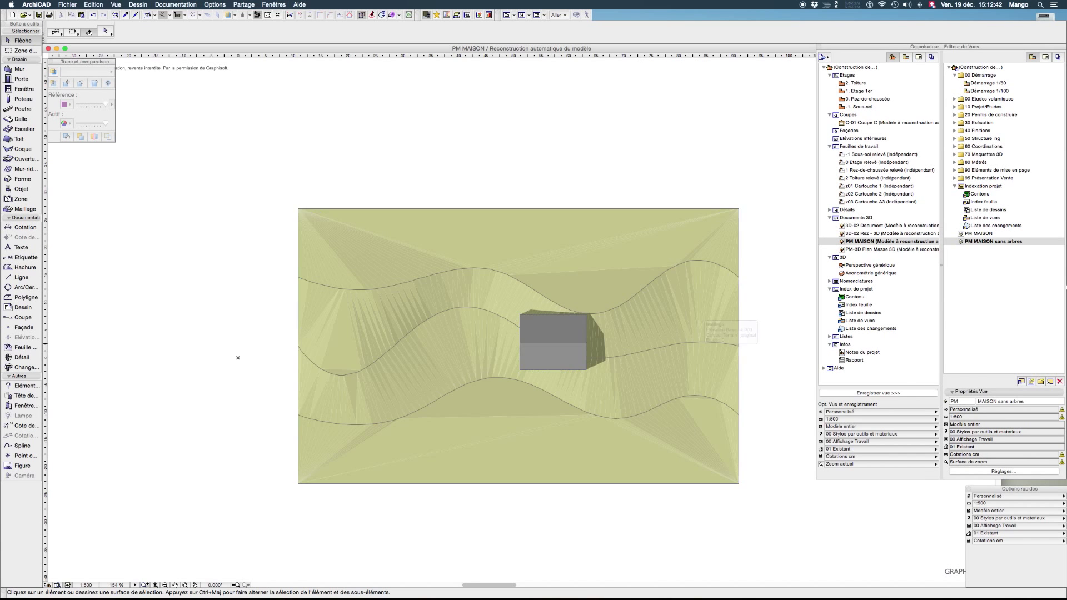
Redefine the PM MAISON sans arbres view with the current settings of the window.
right_click(971, 243)
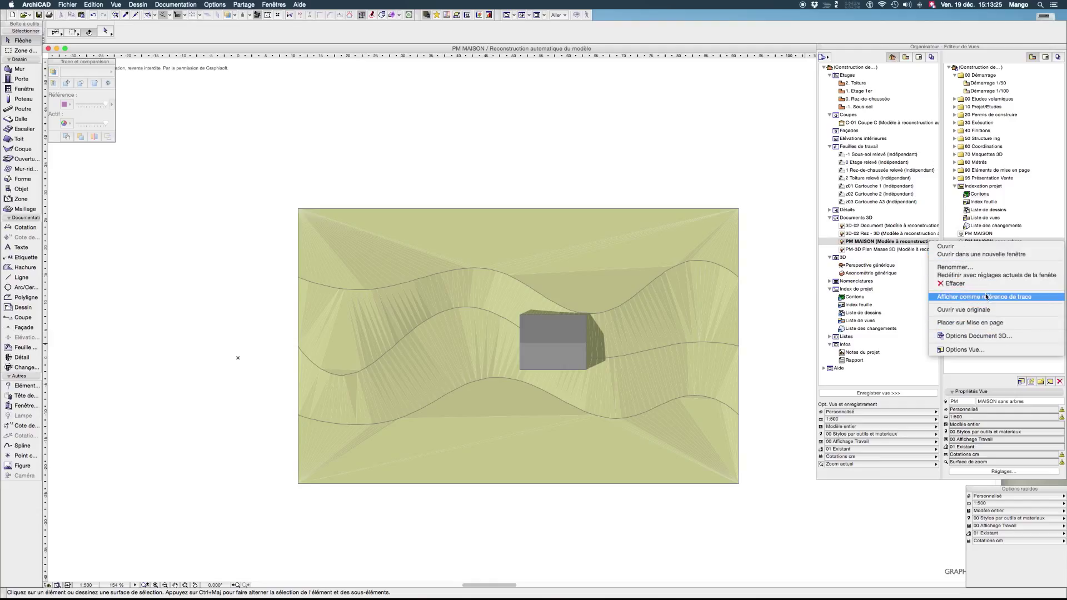
left_click(981, 276)
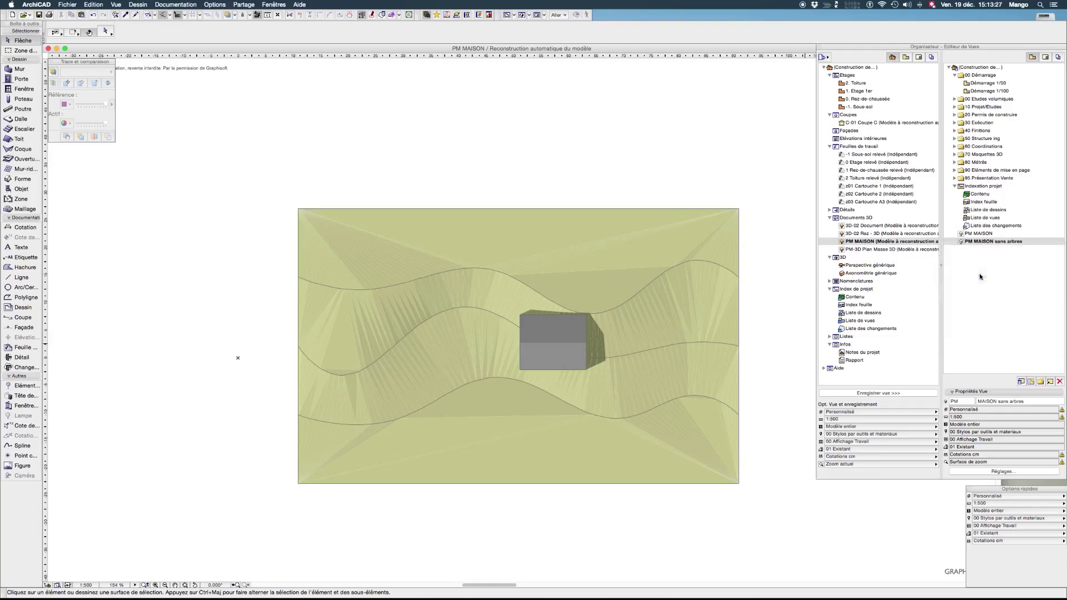
Open the PM MAISON view and redefine it with the current settings of the window.
double_click(979, 234)
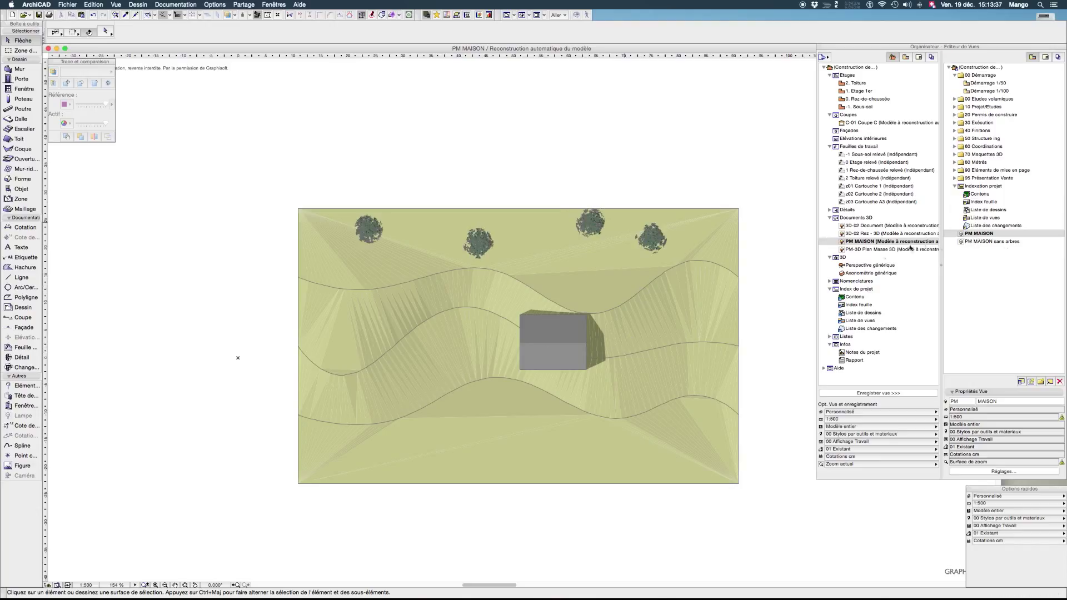
right_click(973, 236)
left_click(975, 267)
left_click(589, 244)
left_click(984, 241)
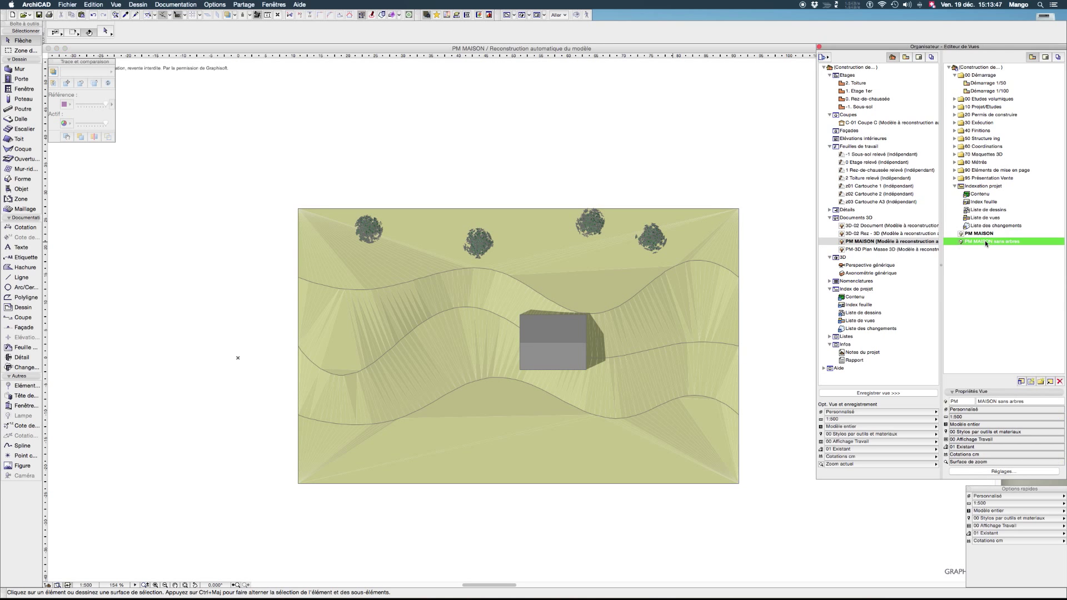
left_click(976, 233)
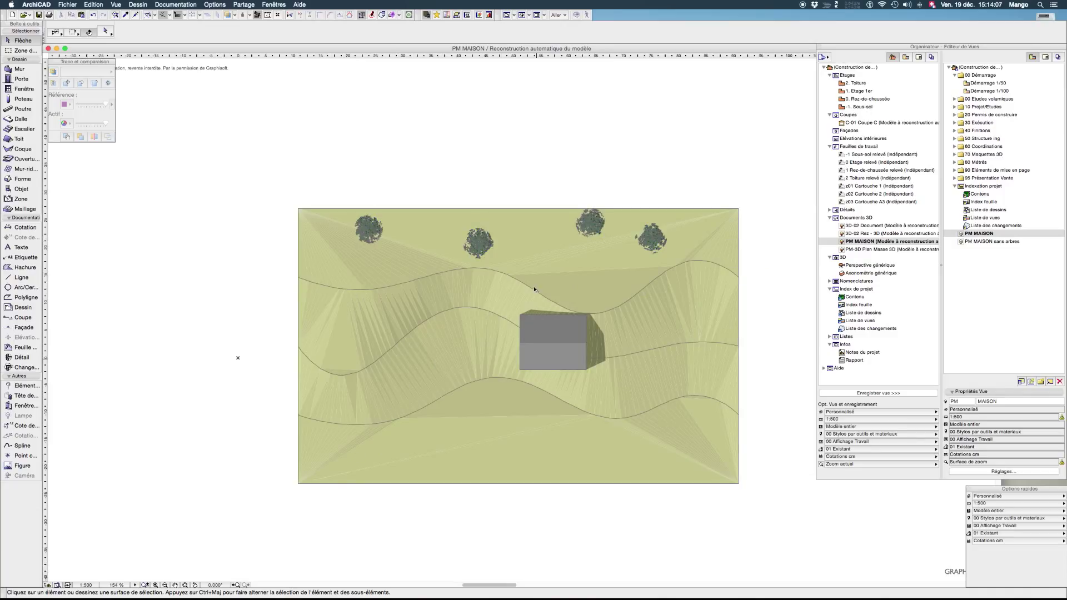
Create a new layout named "plans masse" in the layout book, based on the Type A2 Paysage master layout.
left_click(919, 57)
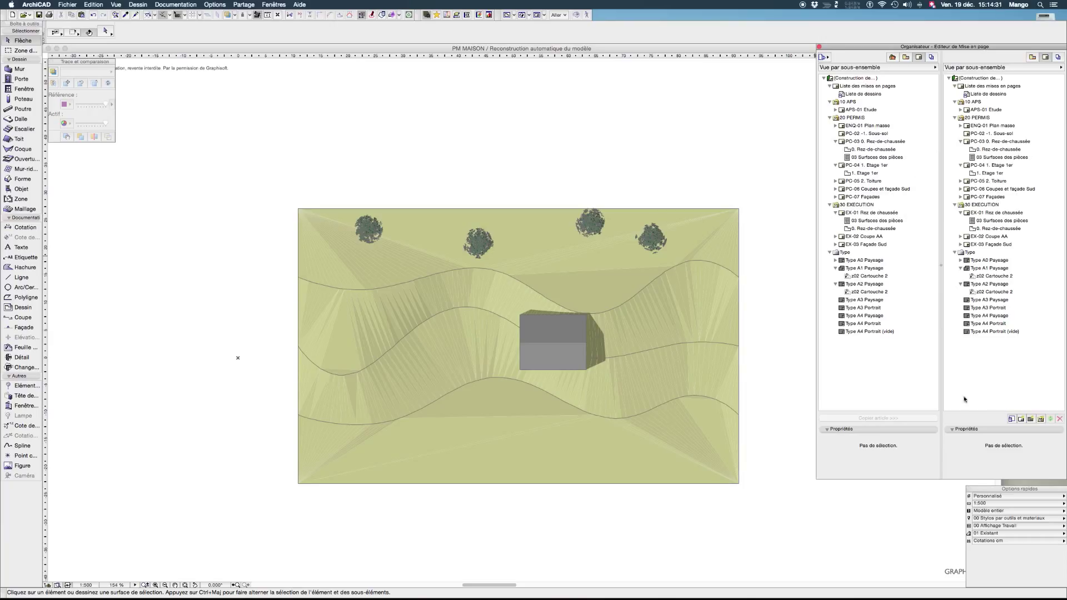
left_click(1030, 420)
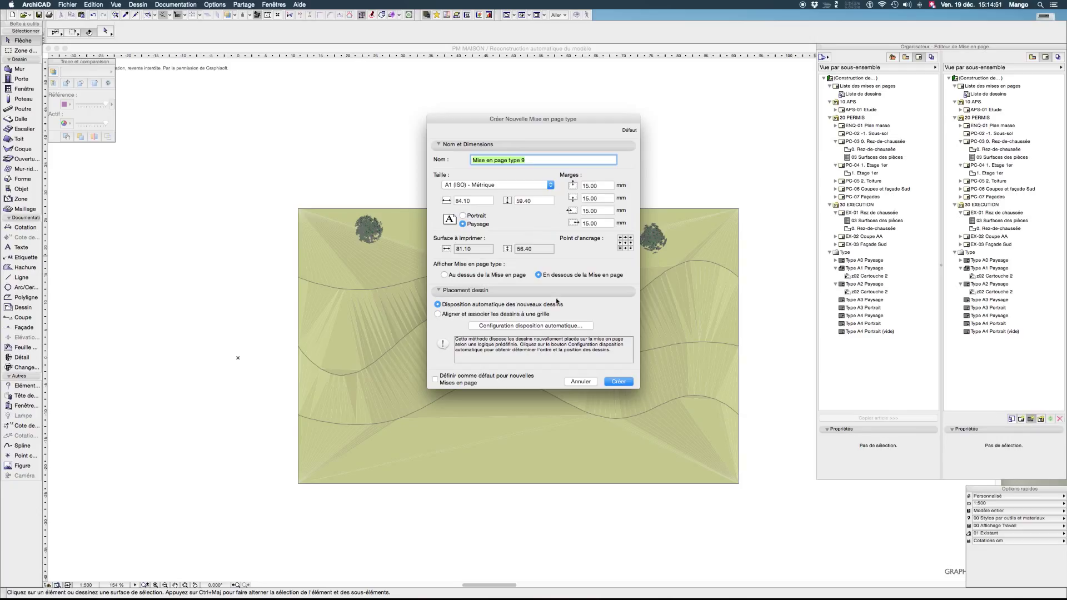
left_click(581, 381)
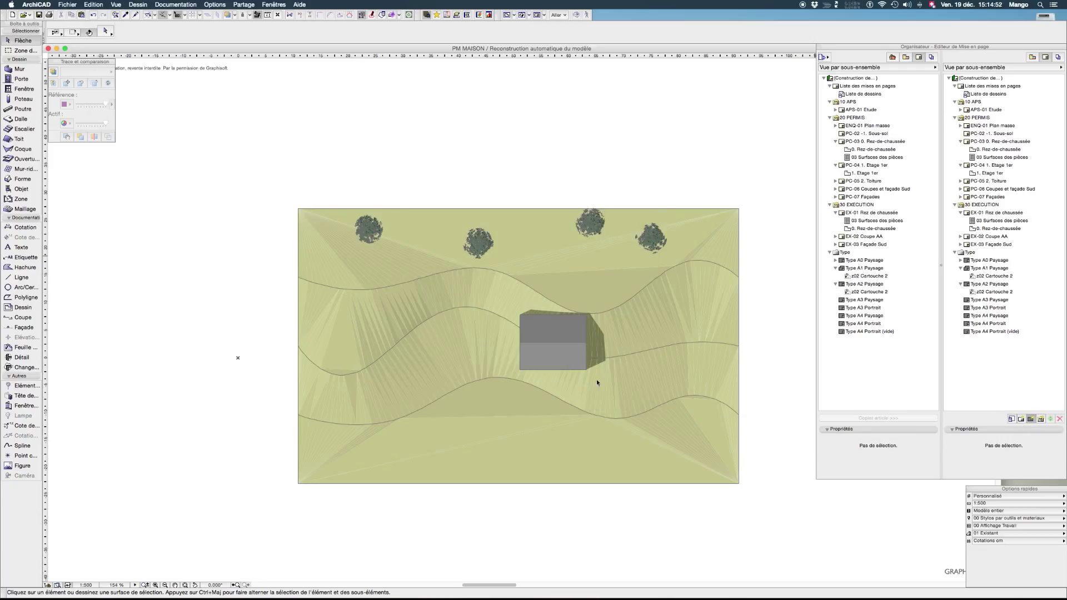
left_click(1020, 420)
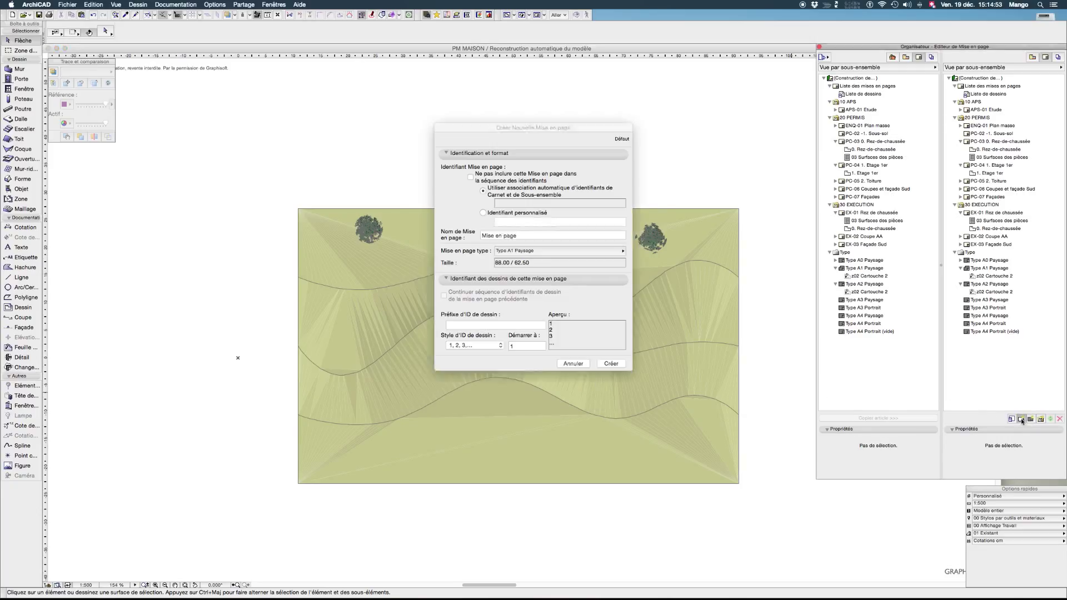
left_click(538, 250)
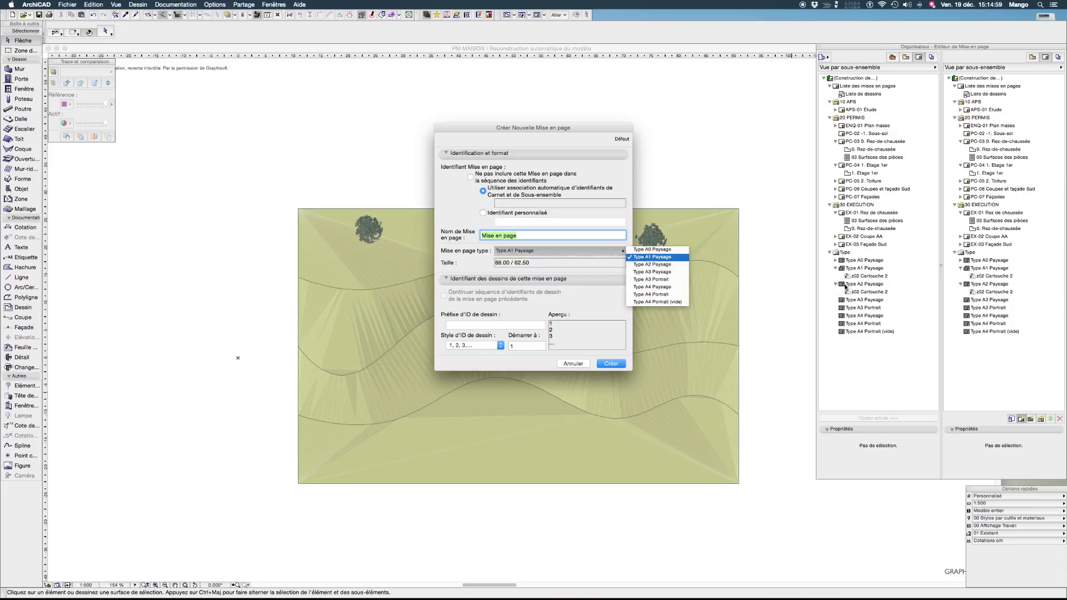
left_click(582, 212)
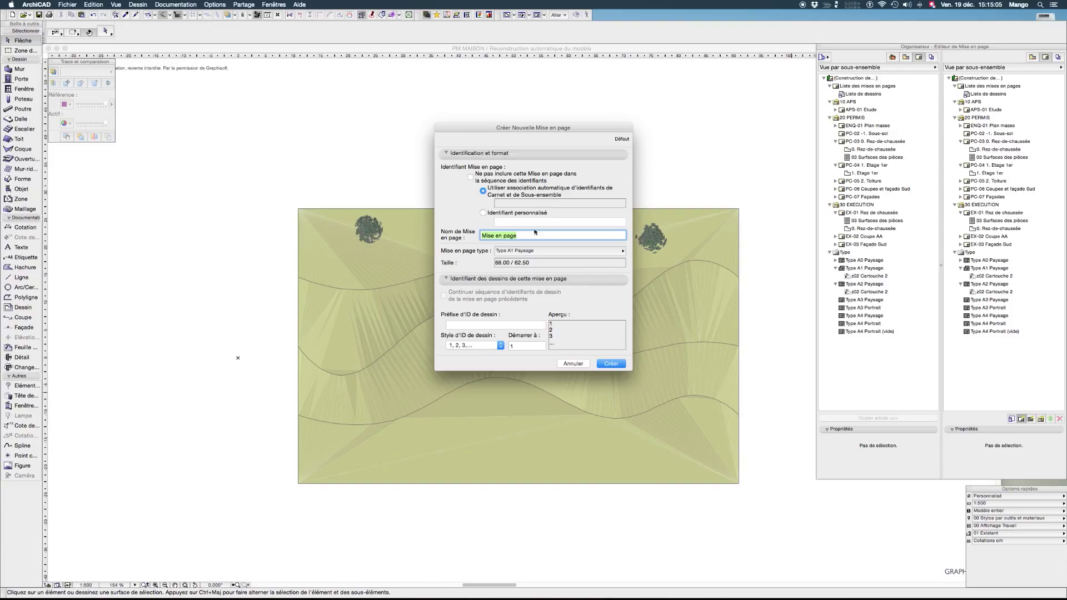
left_click_drag(510, 128, 511, 129)
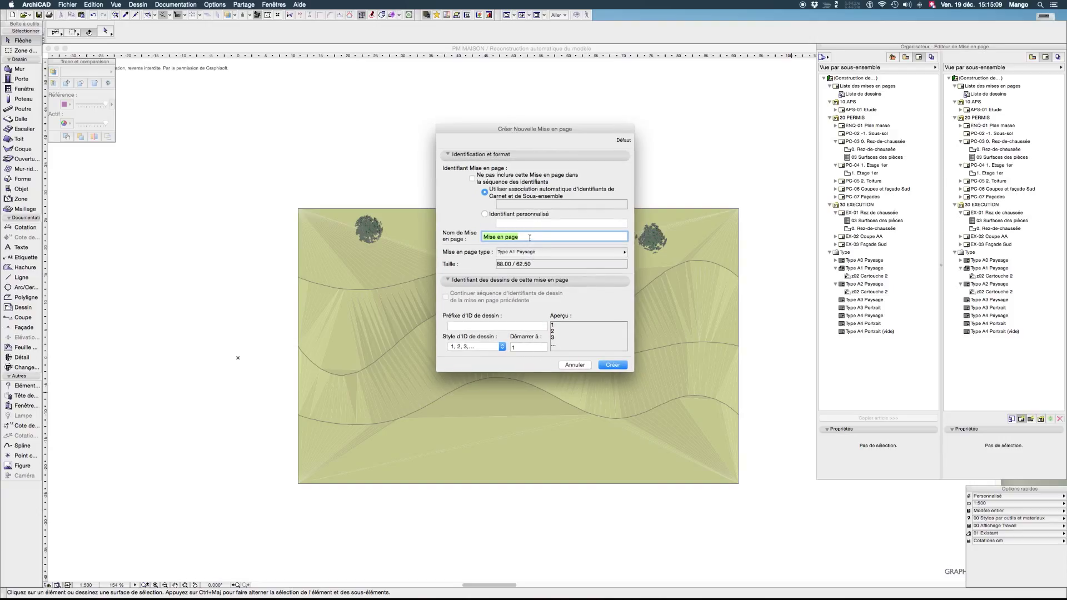
type("plans masses")
left_click(531, 251)
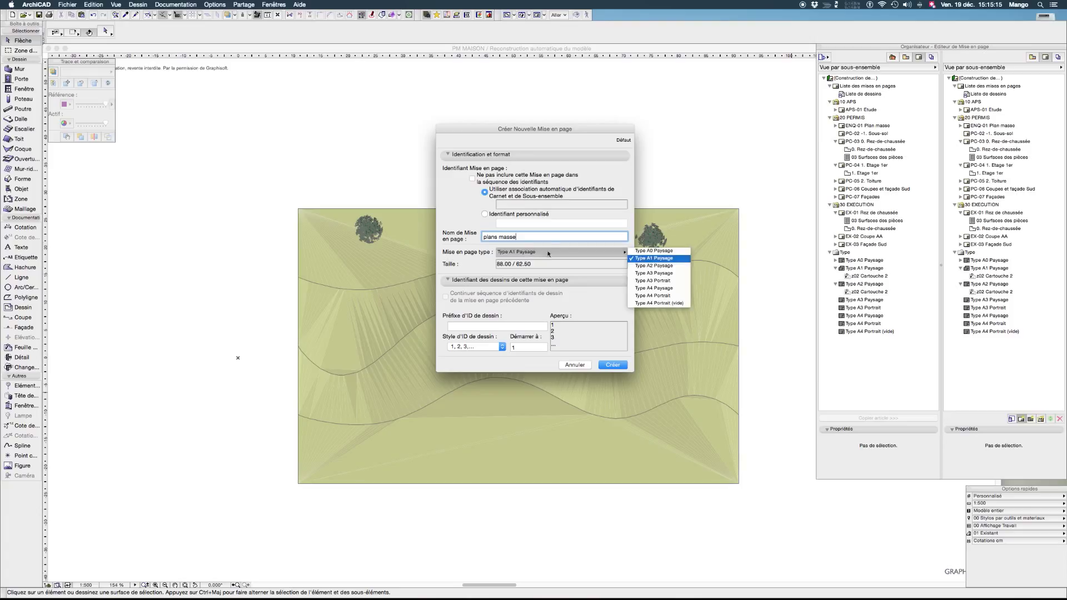
left_click(661, 266)
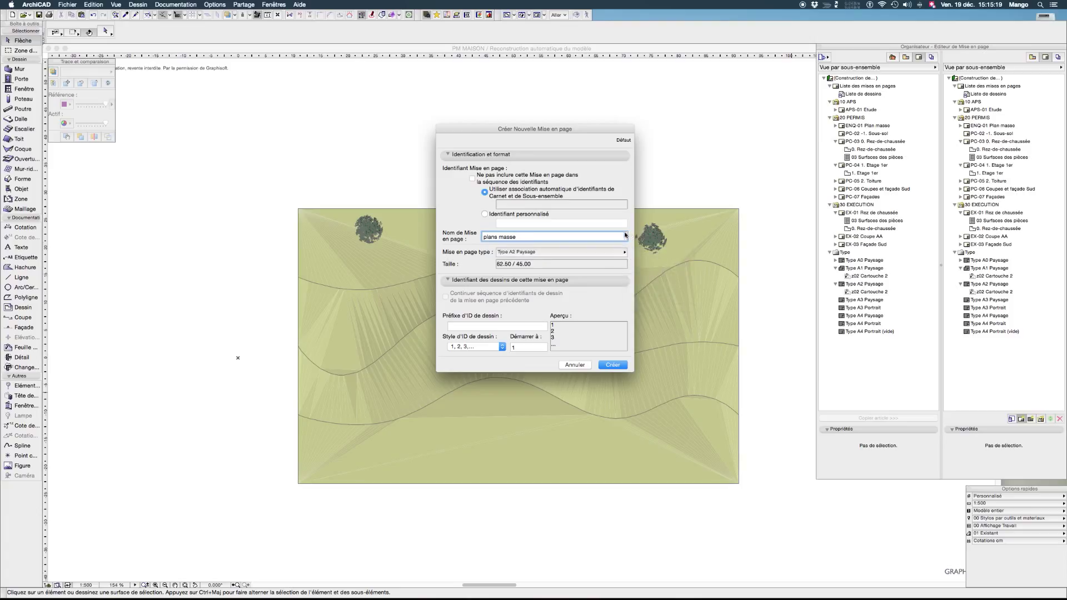
left_click(612, 365)
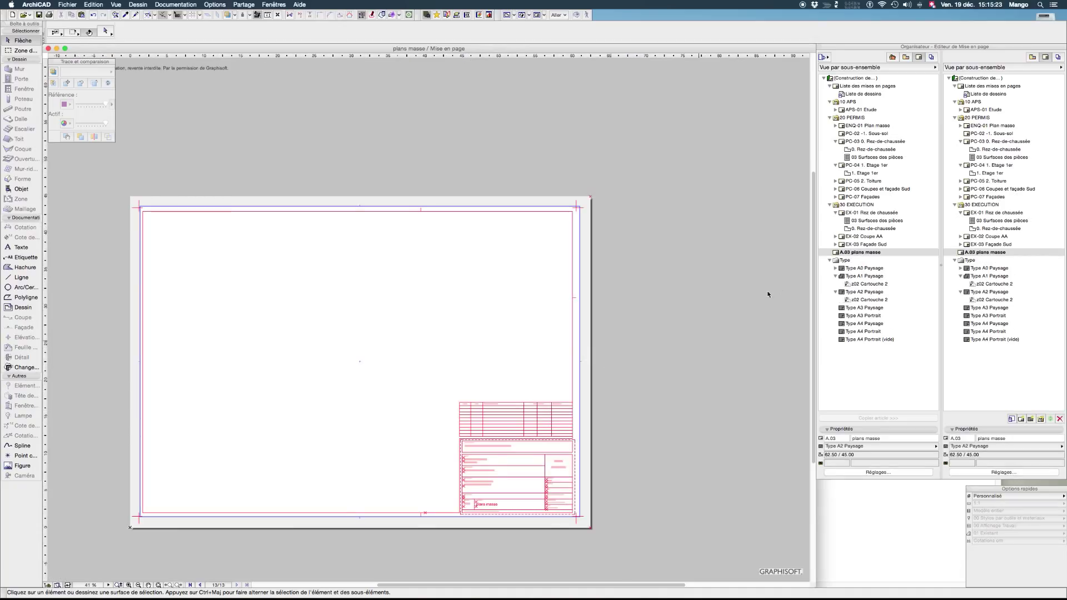
Delete all frame and title block elements from the Type A2 Paysage master layout, and return to the plans masse layout.
left_click(849, 253)
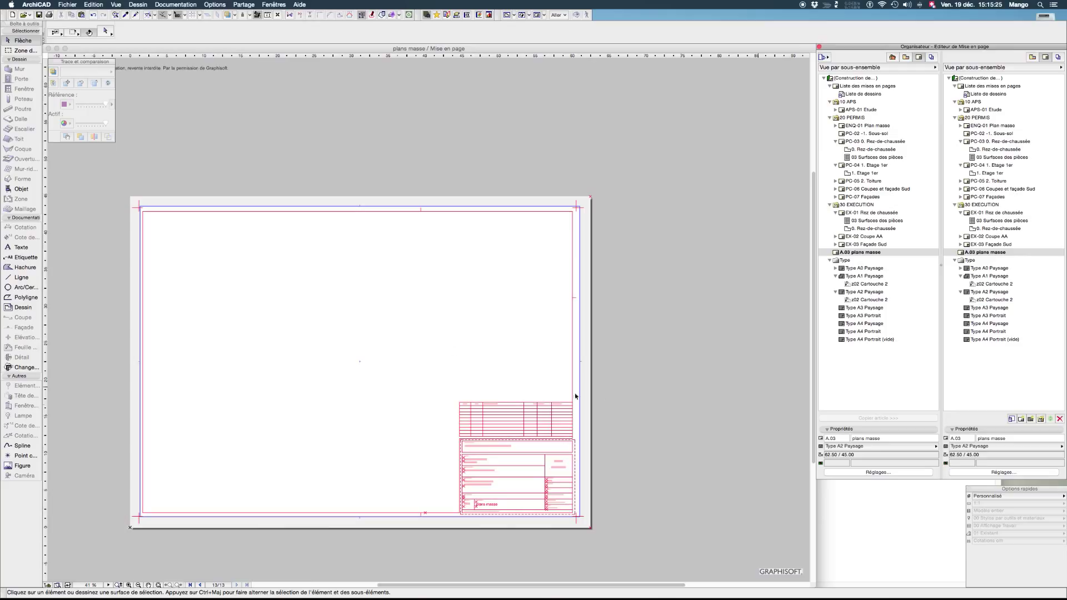
middle_click_drag(431, 287, 562, 245)
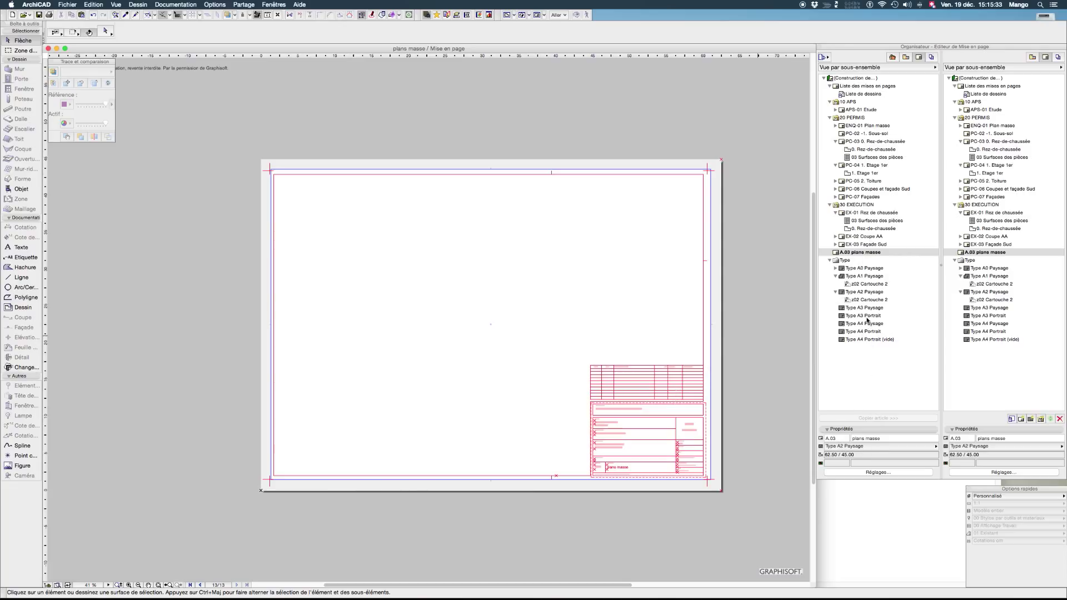
double_click(868, 293)
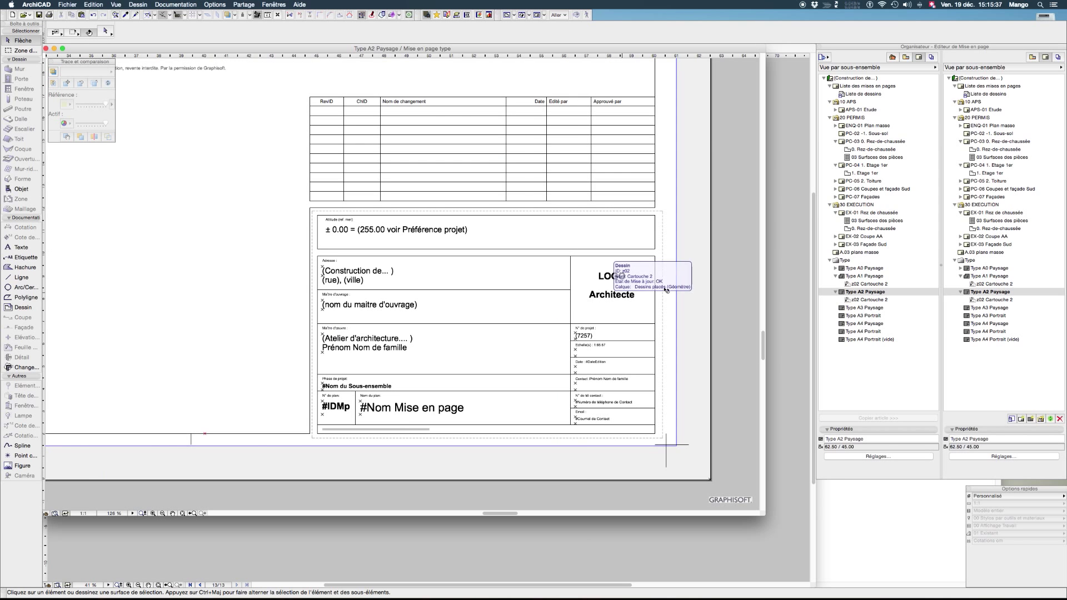
scroll(608, 297, "down", 5)
scroll(637, 276, "down", 8)
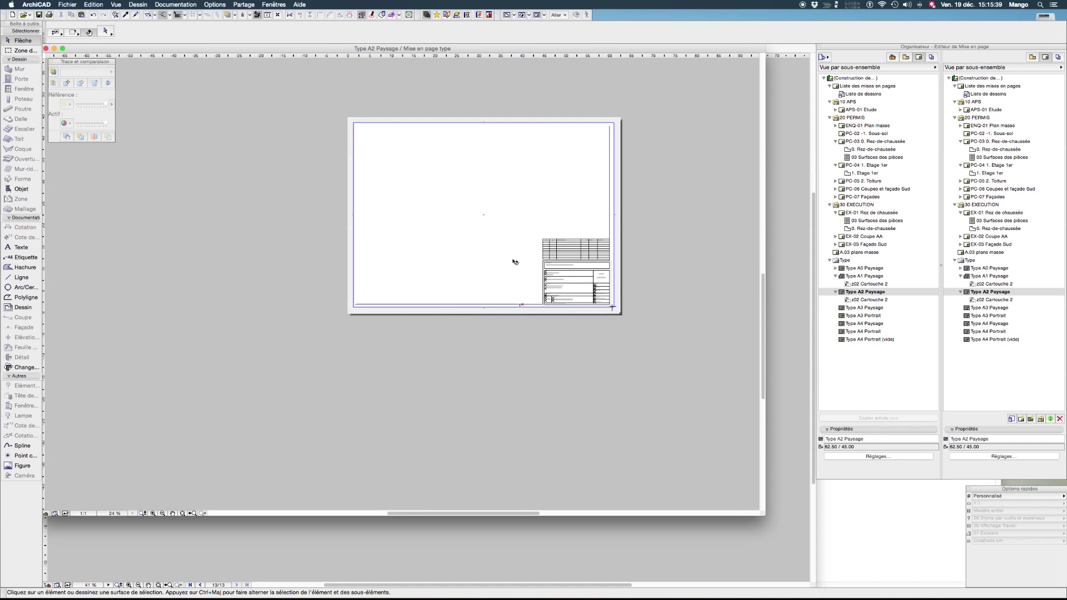
scroll(508, 273, "up", 3)
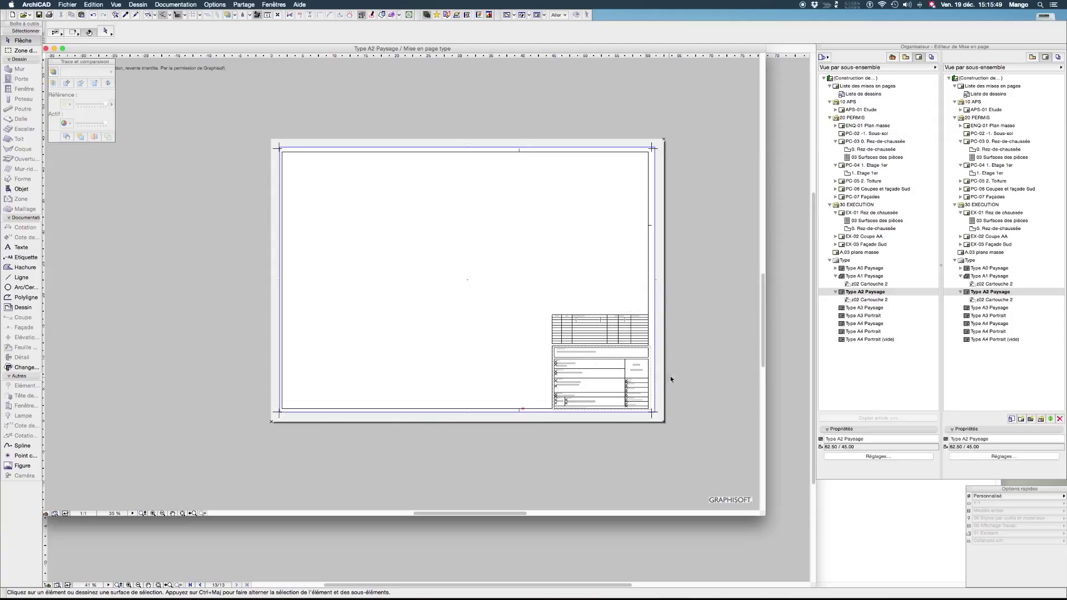
left_click_drag(259, 122, 694, 442)
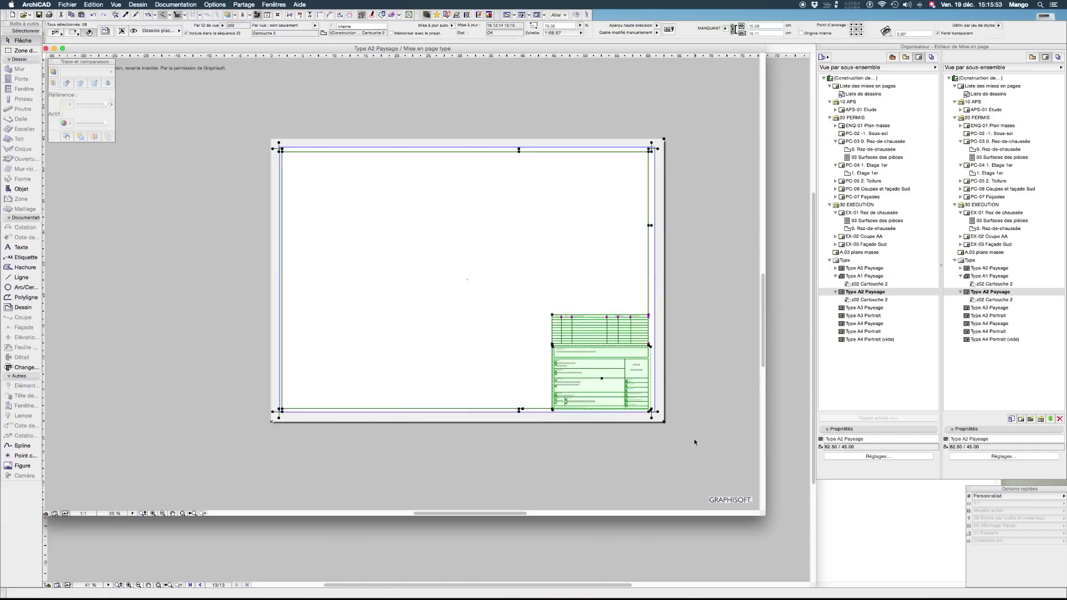
key("Delete")
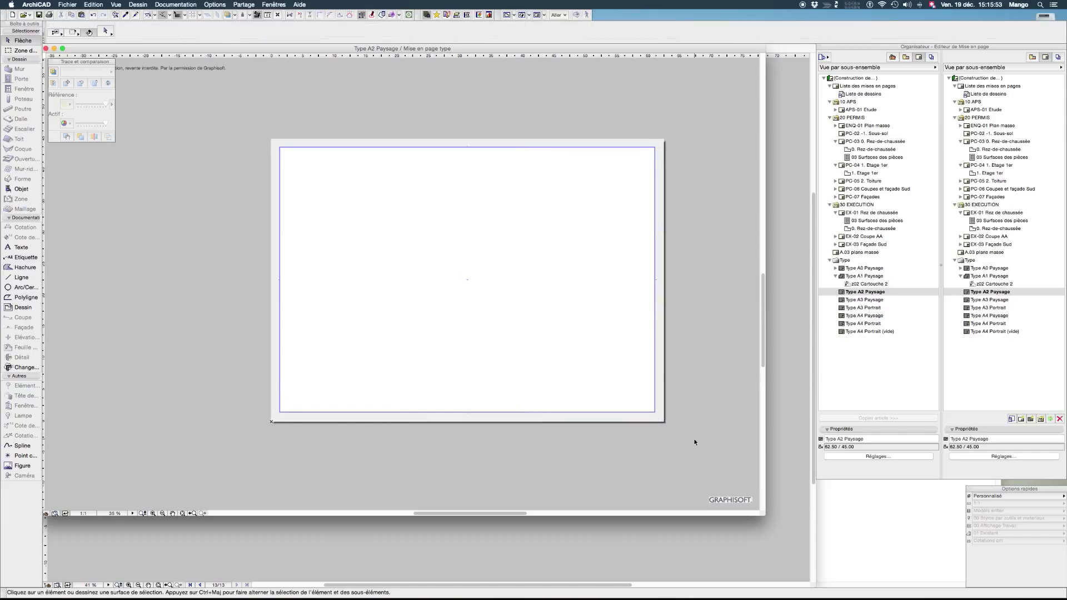
double_click(861, 253)
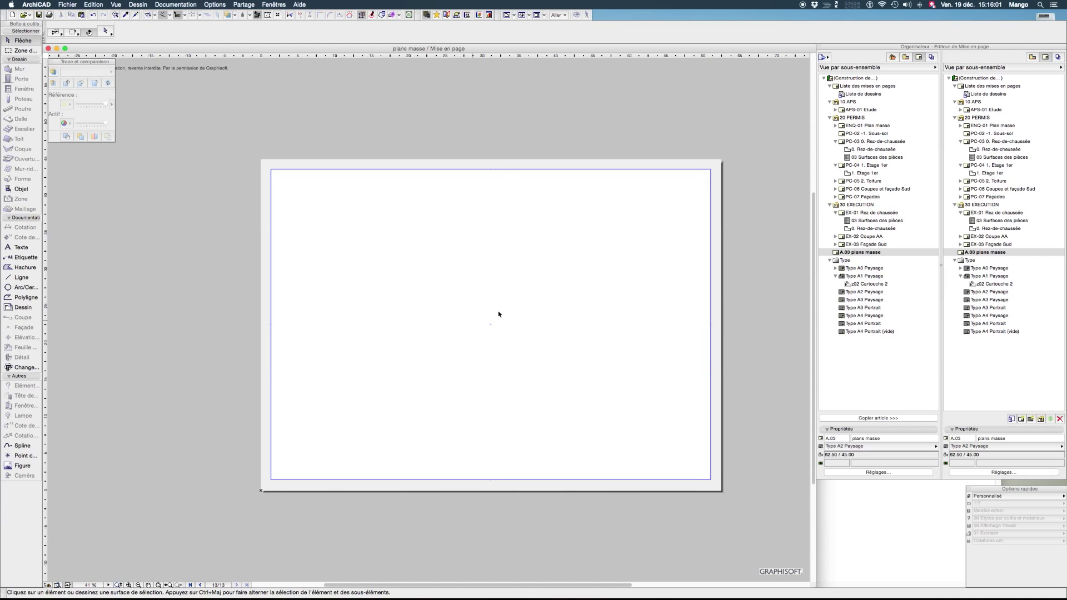
key("F11")
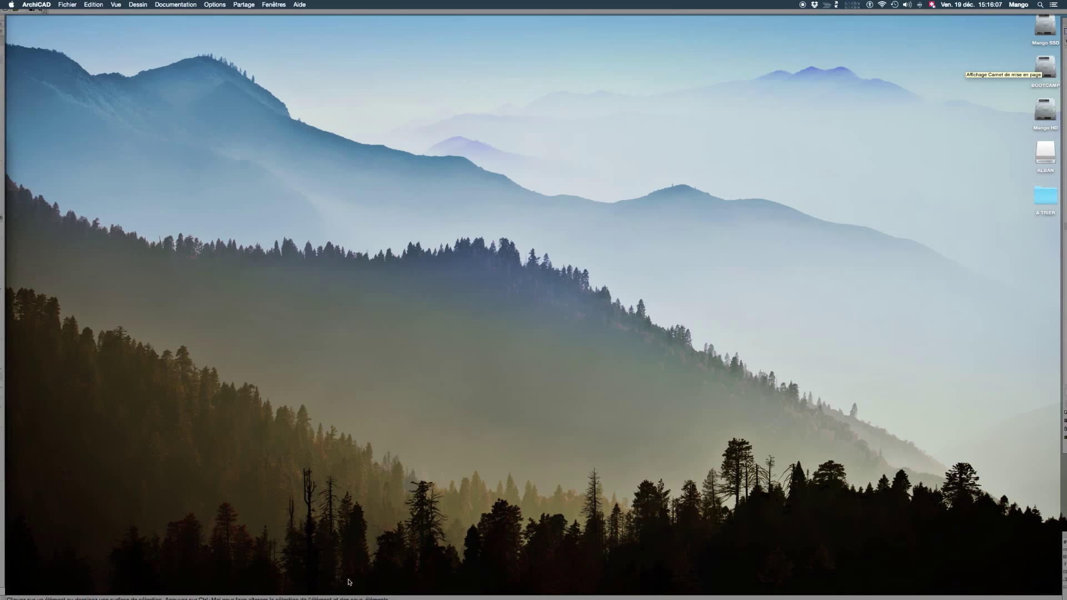
left_click(353, 399)
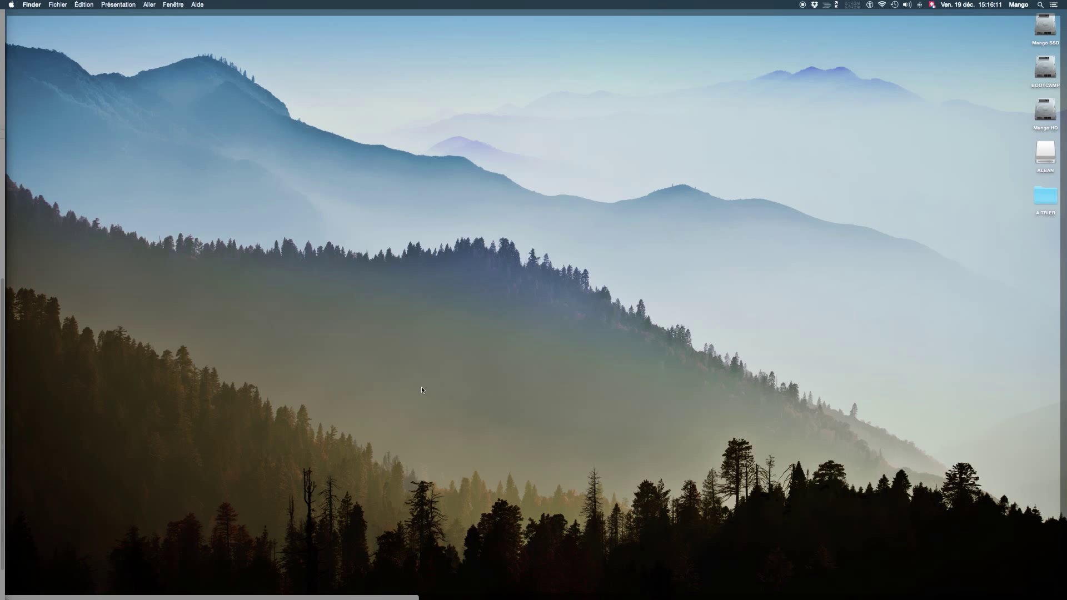
mouse_move(0, 0)
left_click(221, 174)
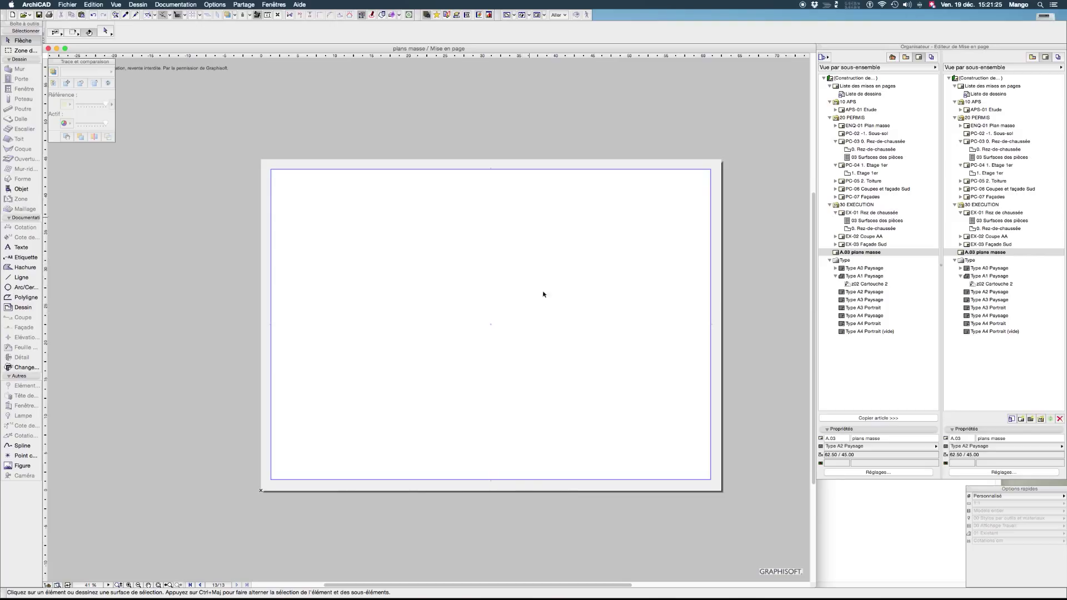
Place the PM MAISON and PM MAISON sans arbres views from the view map together on the A.03 plans masse layout.
left_click(845, 255)
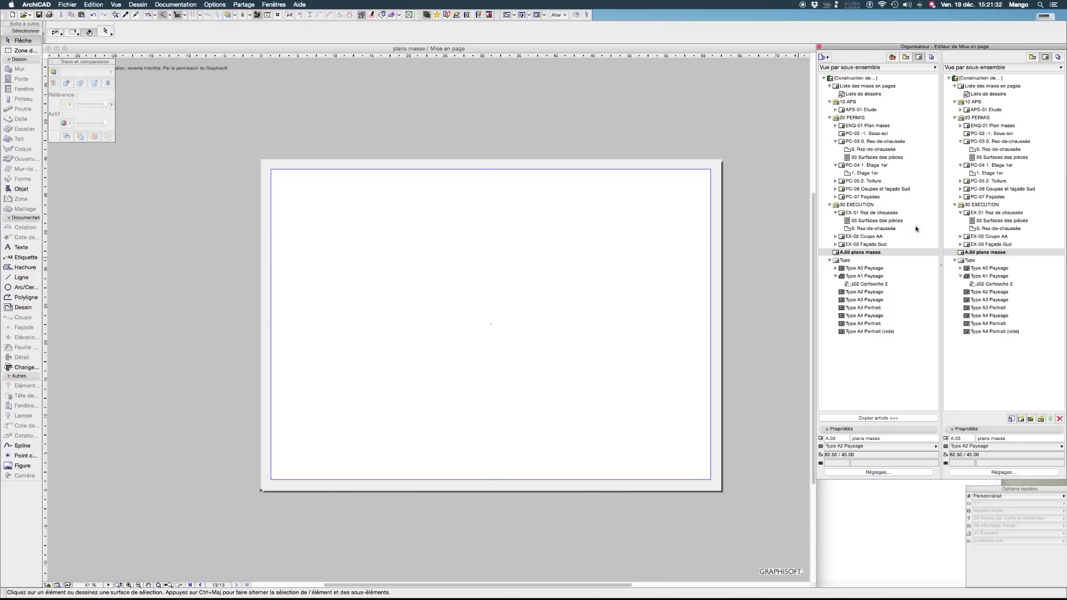
left_click(905, 57)
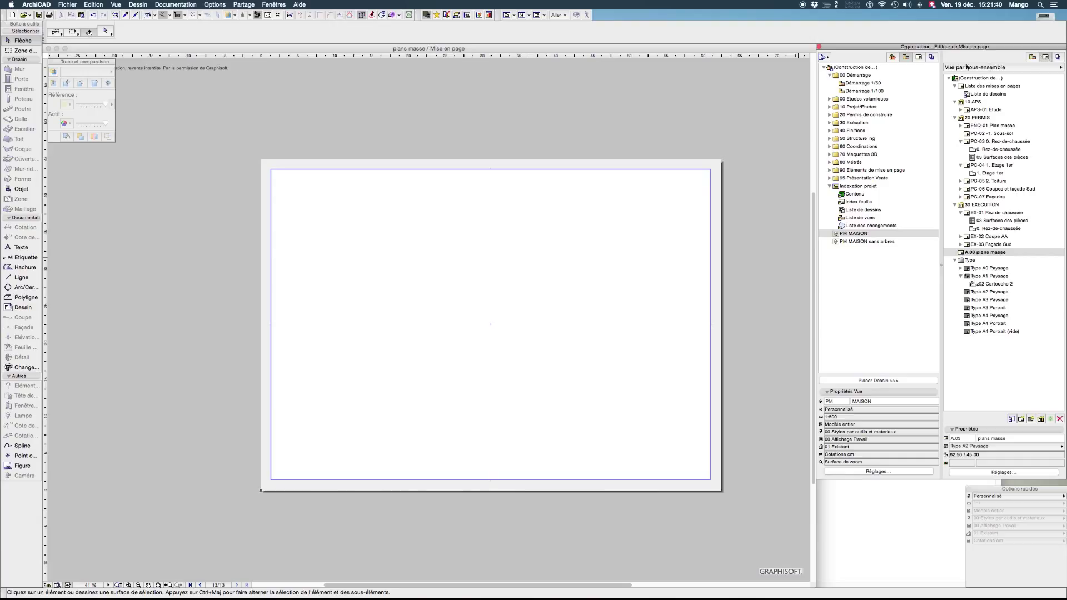
left_click(855, 235)
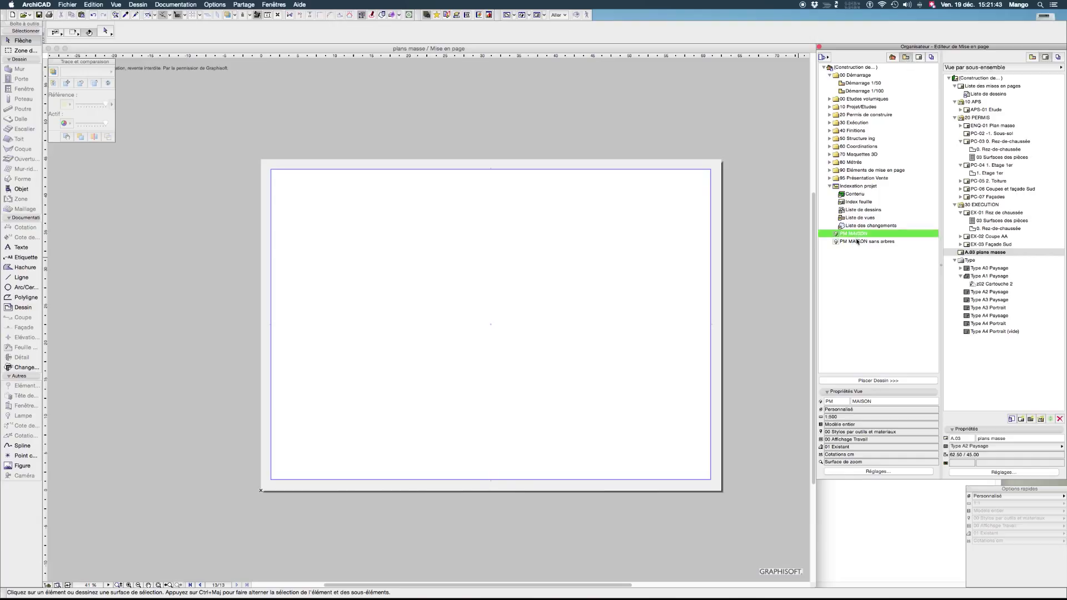
left_click(858, 241, "shift")
left_click_drag(856, 237, 987, 254)
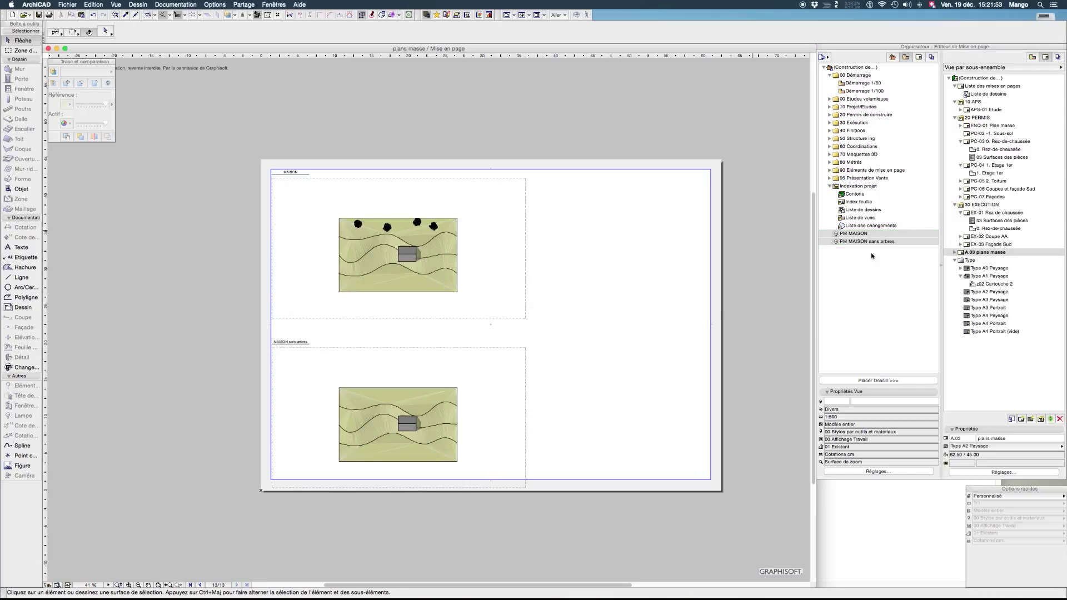
Move both placed drawings together horizontally by about 12.5 cm, aligning the house's corner with the centre of the plans masse sheet.
left_click(378, 228)
left_click(397, 410, "shift")
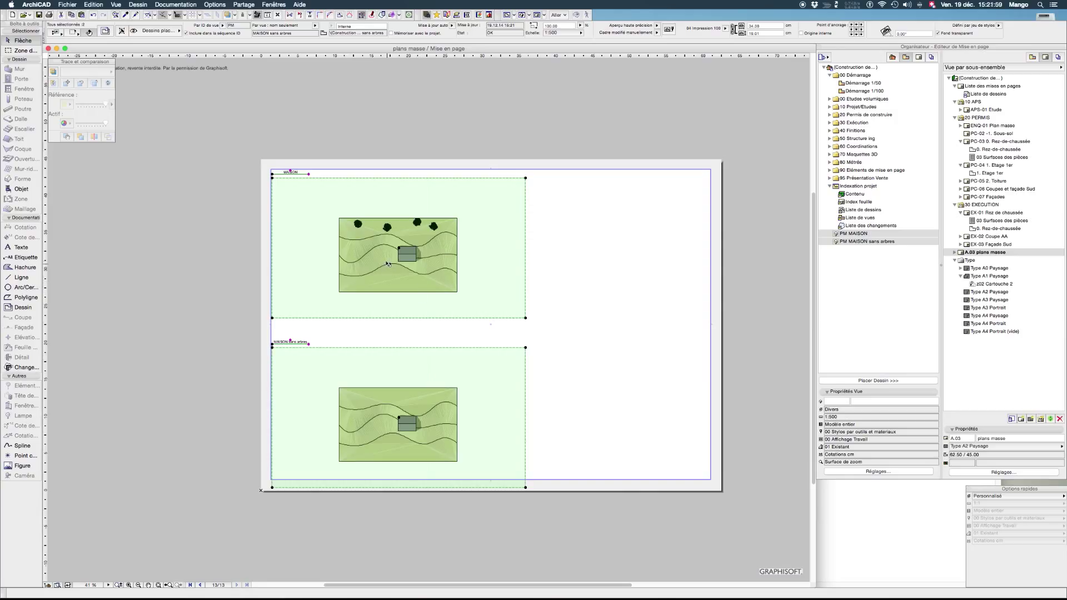
key("super+d")
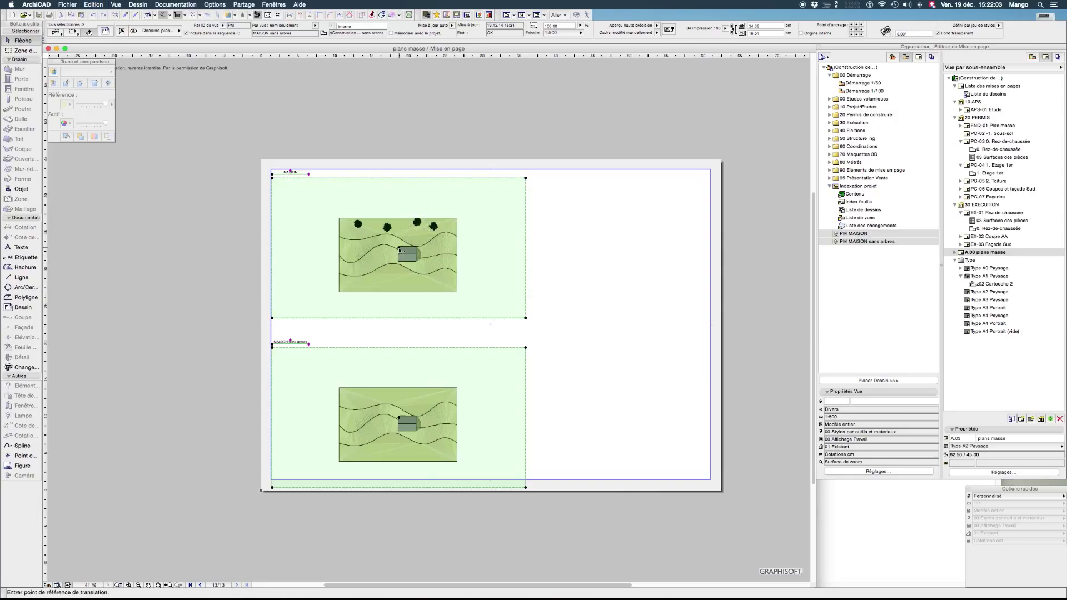
left_click(399, 249)
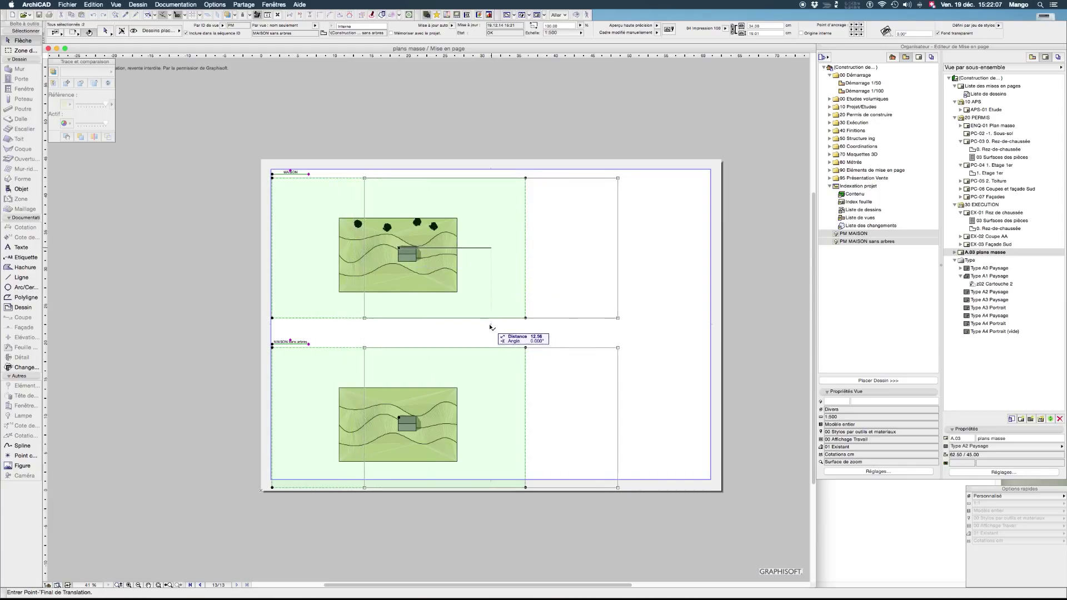
left_click(491, 326)
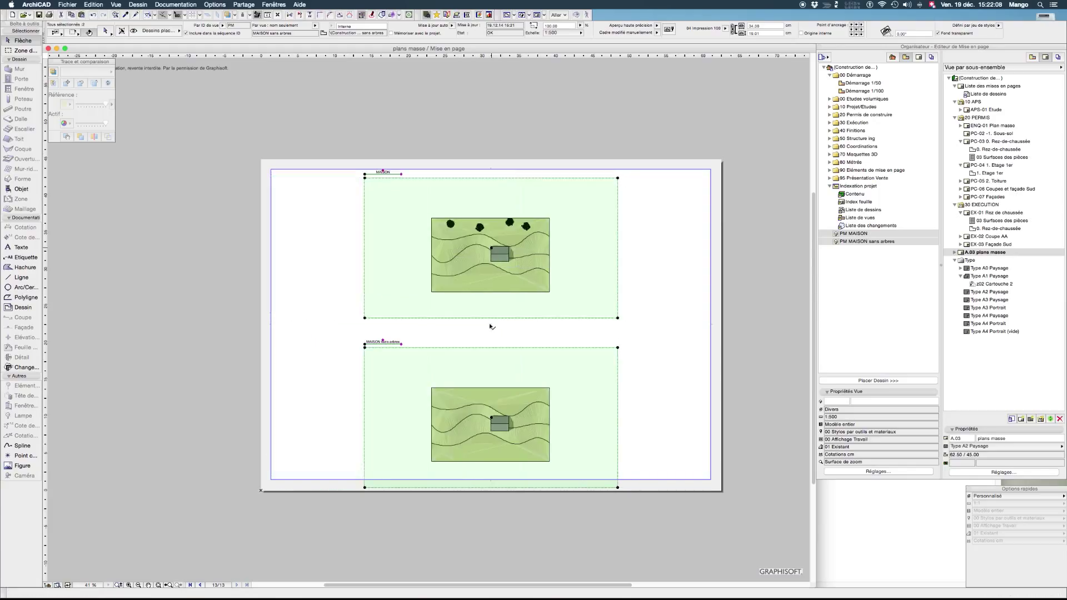
left_click(654, 291)
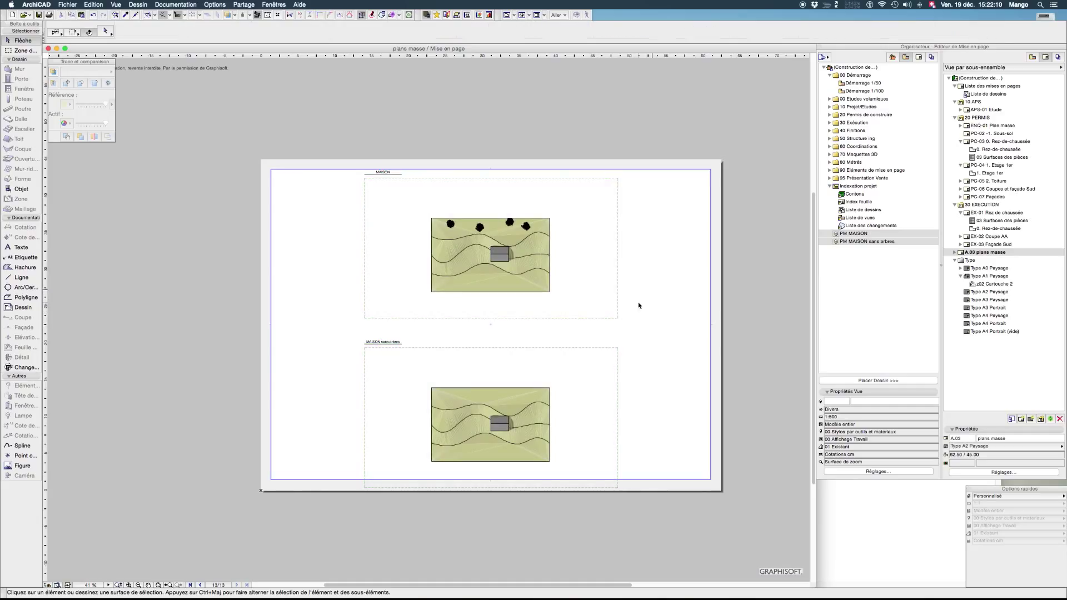
Move the PM MAISON sans arbres drawing straight up by about 2 cm so its frame fits inside the sheet margins.
left_click(503, 390)
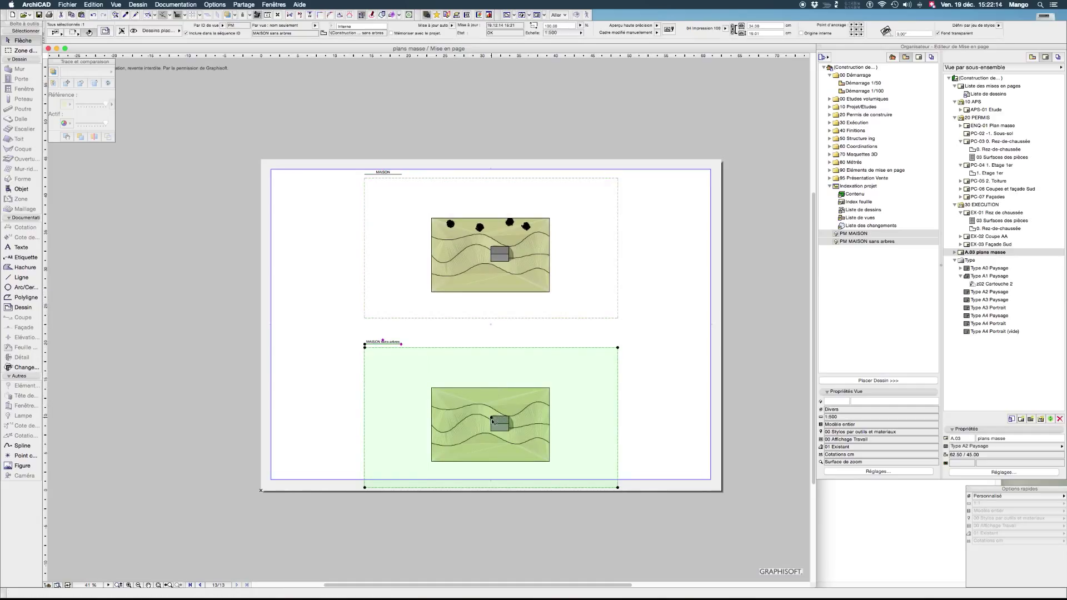
left_click(492, 418)
left_click(507, 387)
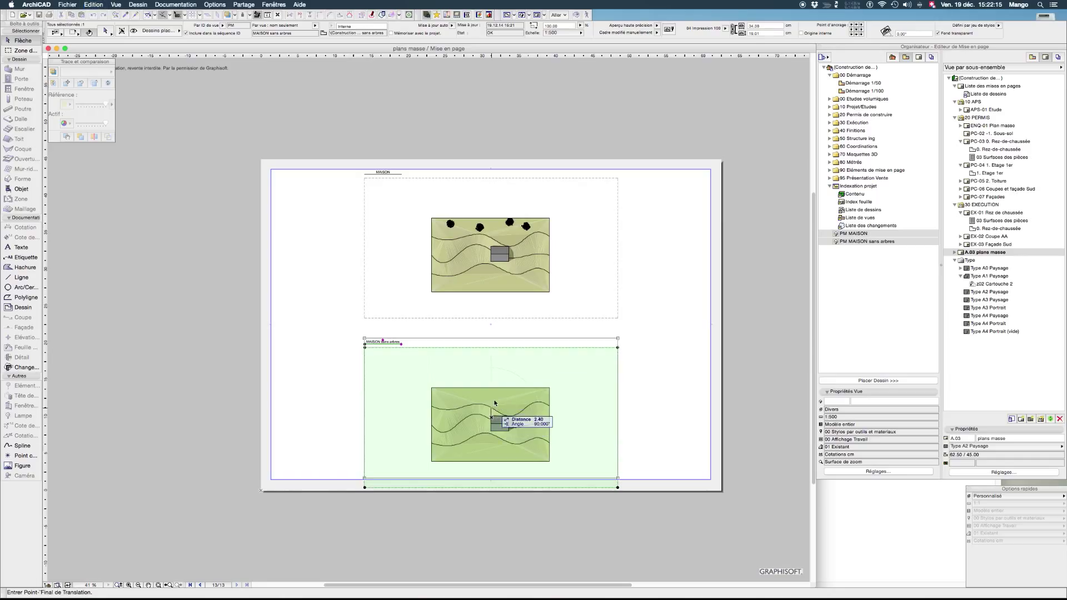
left_click(494, 402)
left_click(629, 315)
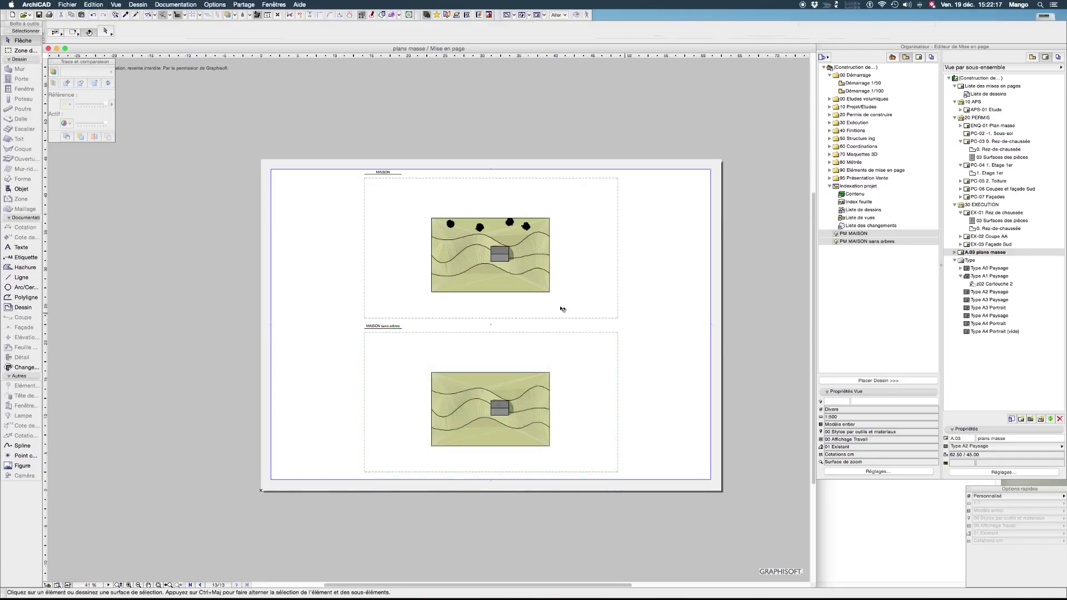
Set the pen set of the PM MAISON sans arbres drawing to follow its view, 00 Stylos par outils et matériaux.
scroll(500, 231, "up", 5)
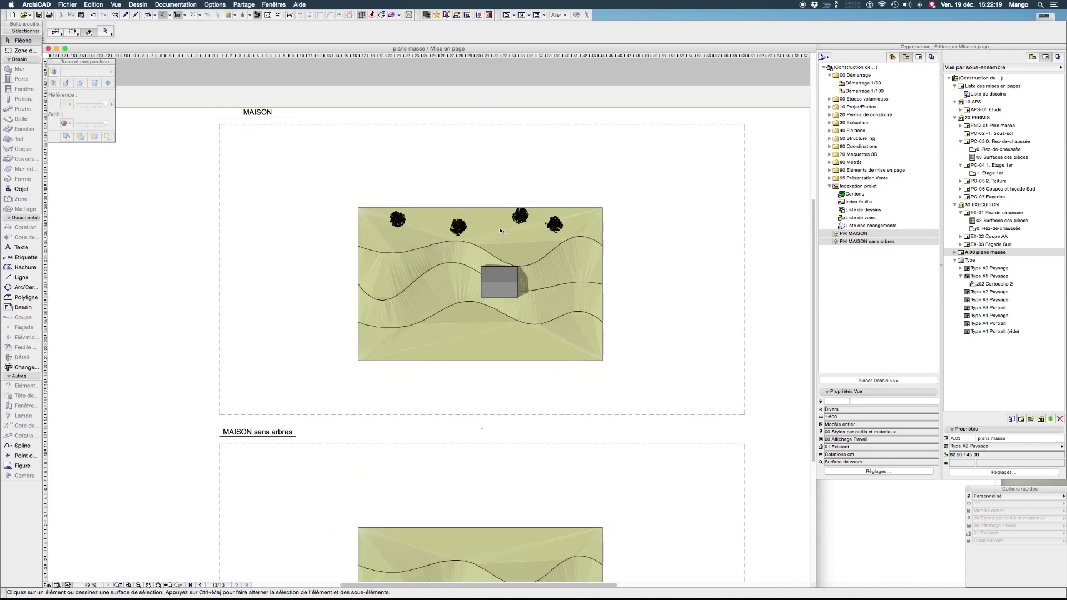
scroll(501, 231, "up", 8)
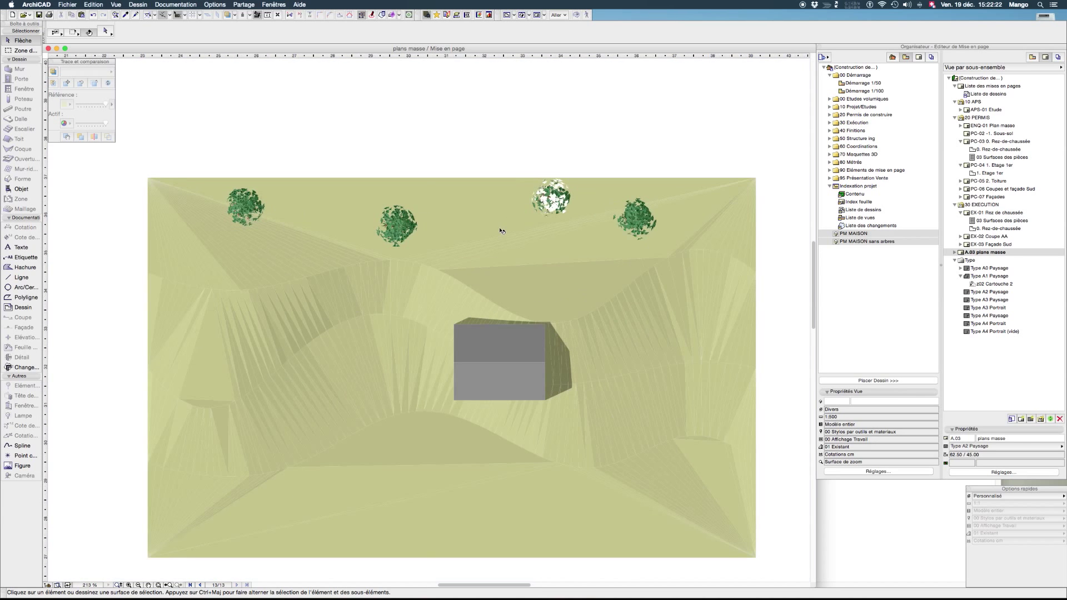
scroll(501, 231, "down", 5)
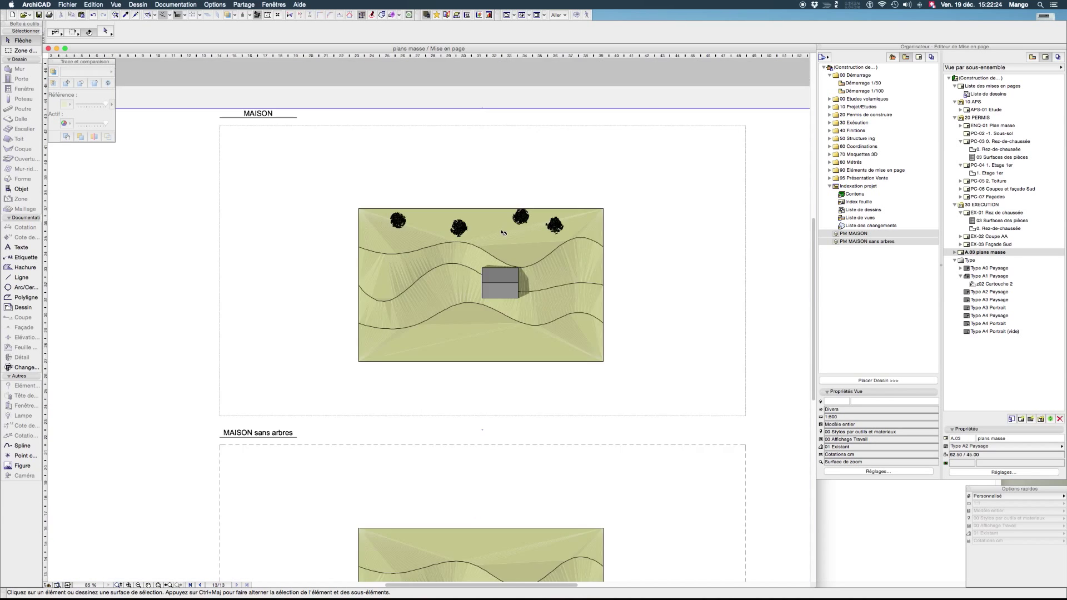
scroll(504, 233, "down", 3)
scroll(508, 305, "up", 1)
middle_click_drag(691, 287, 684, 255)
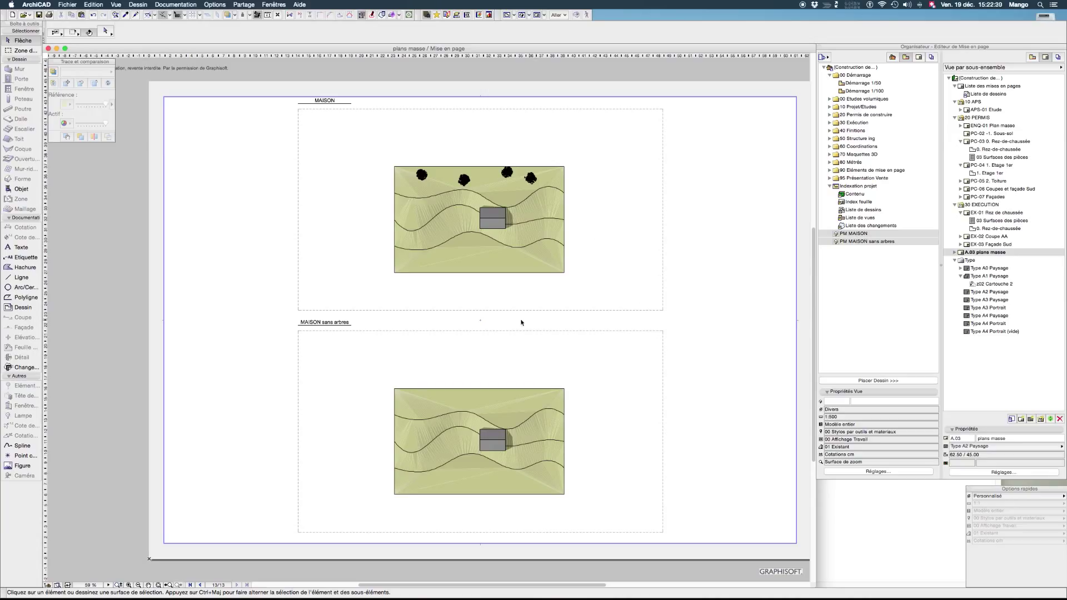
left_click(496, 404)
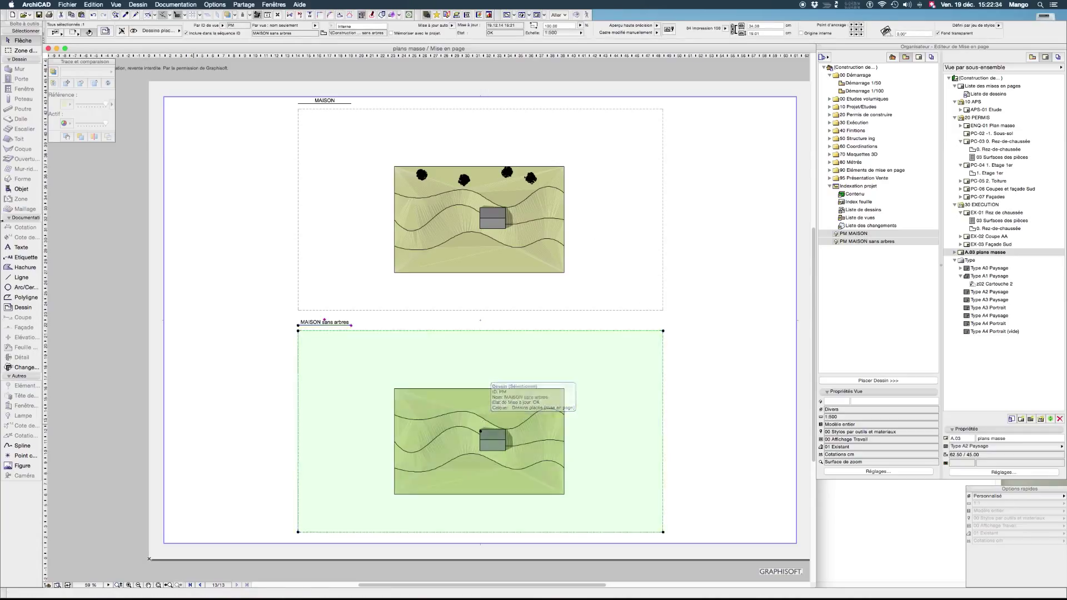
right_click(517, 399)
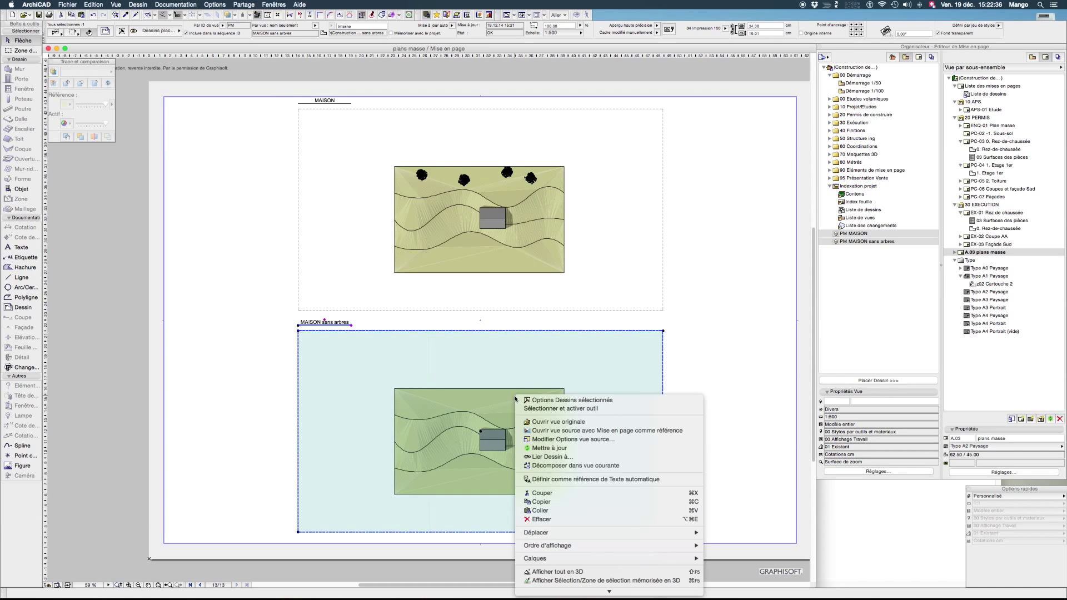
left_click(545, 405)
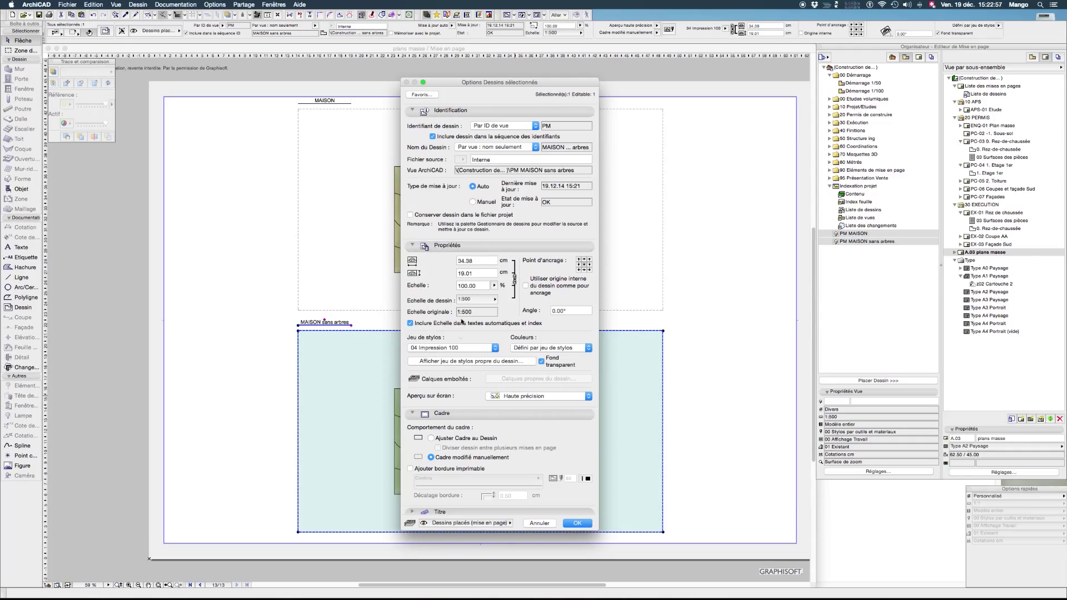
left_click(480, 348)
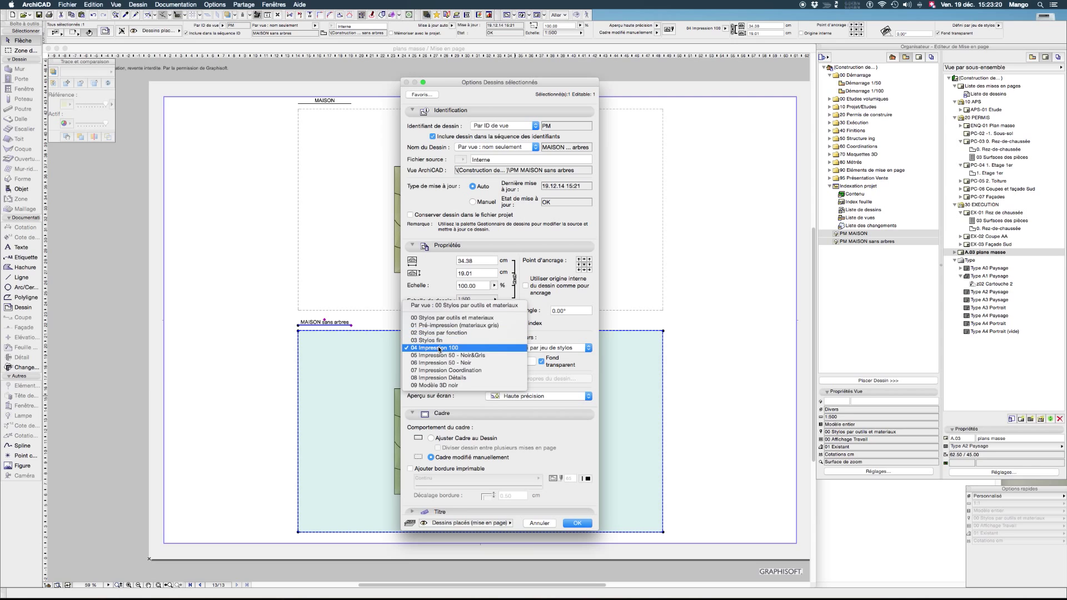
left_click(448, 305)
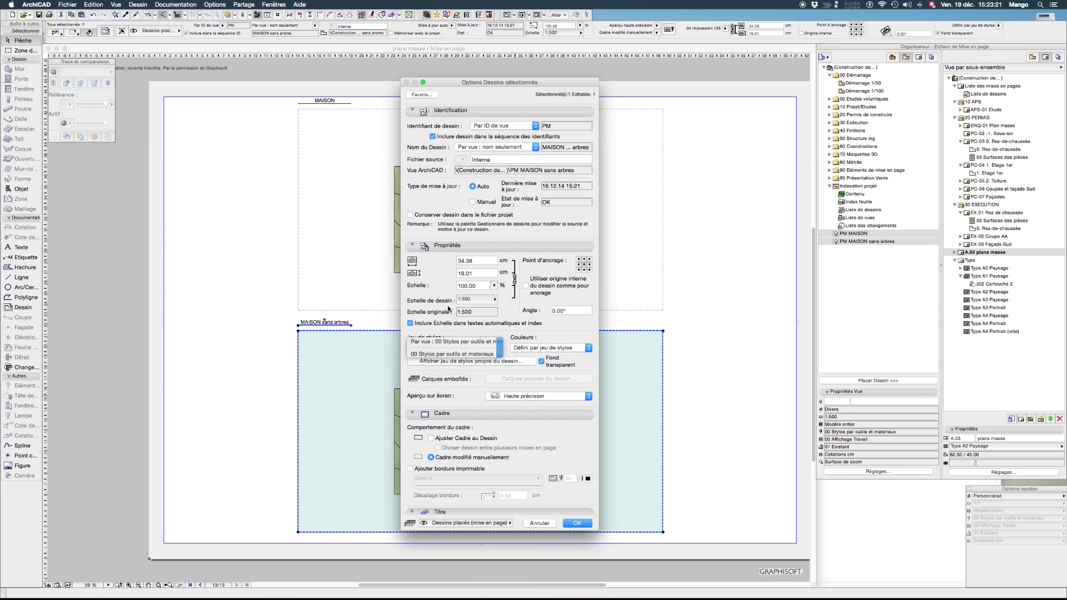
left_click(568, 526)
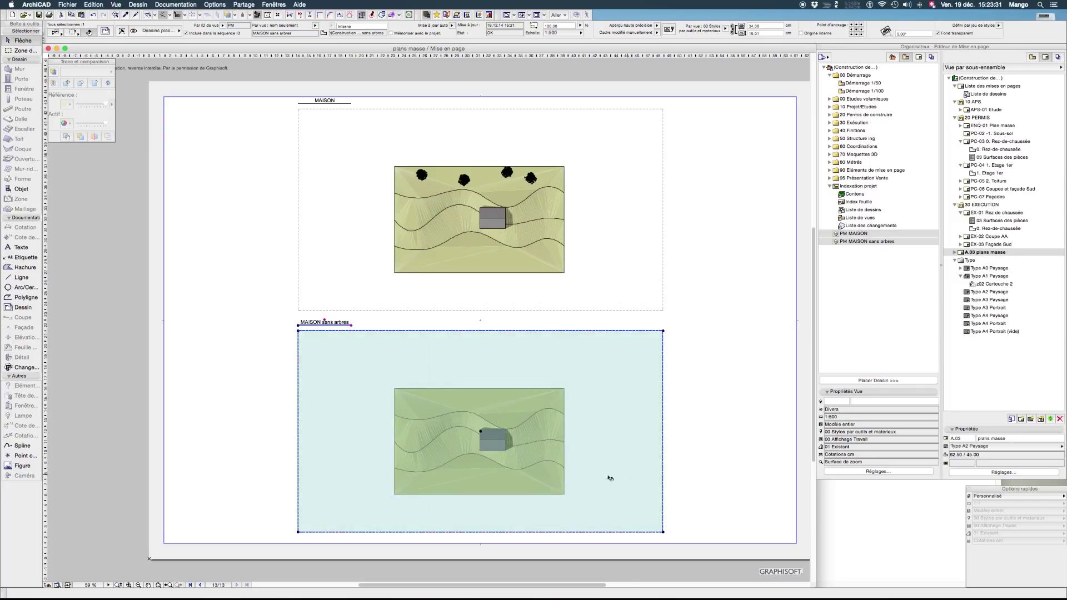
Remove the titles from both placed drawings together by setting their title type to Pas de titre.
left_click(556, 255)
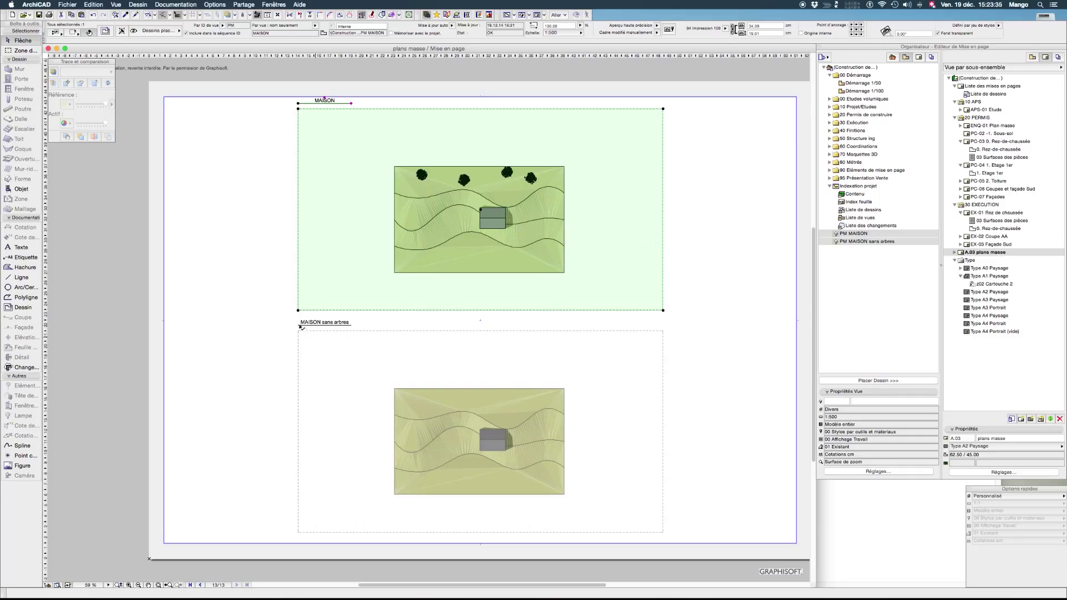
left_click(493, 384, "shift")
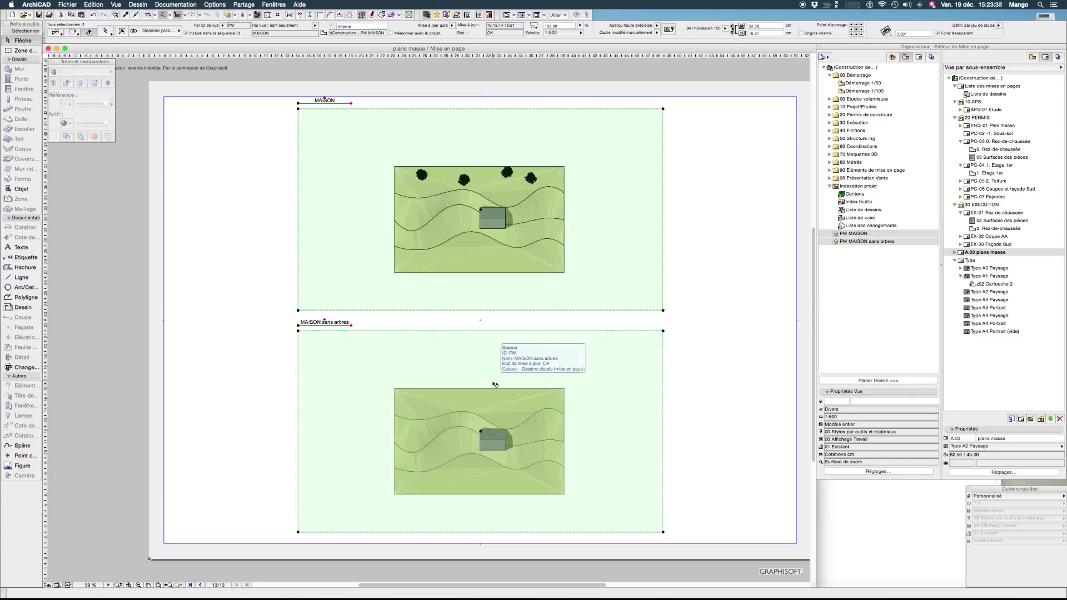
right_click(486, 401)
left_click(518, 401)
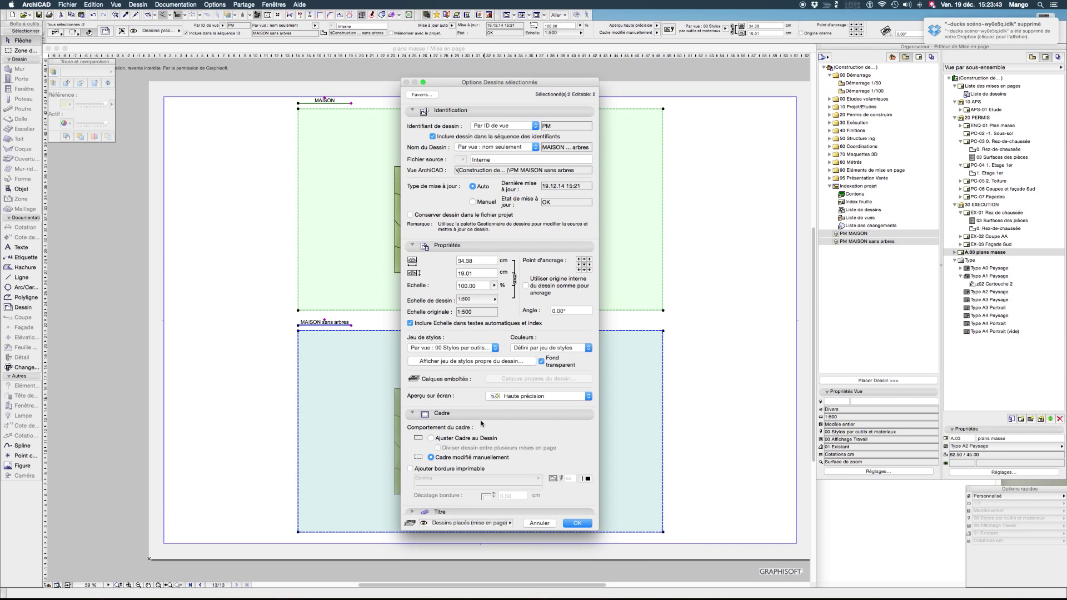
left_click(451, 511)
left_click(435, 471)
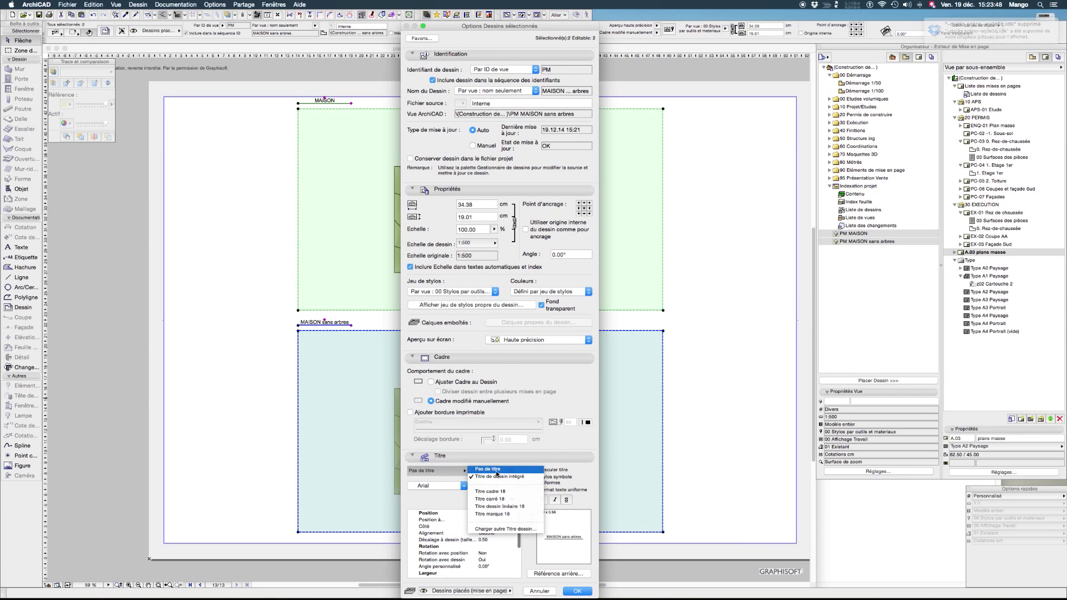
left_click(495, 473)
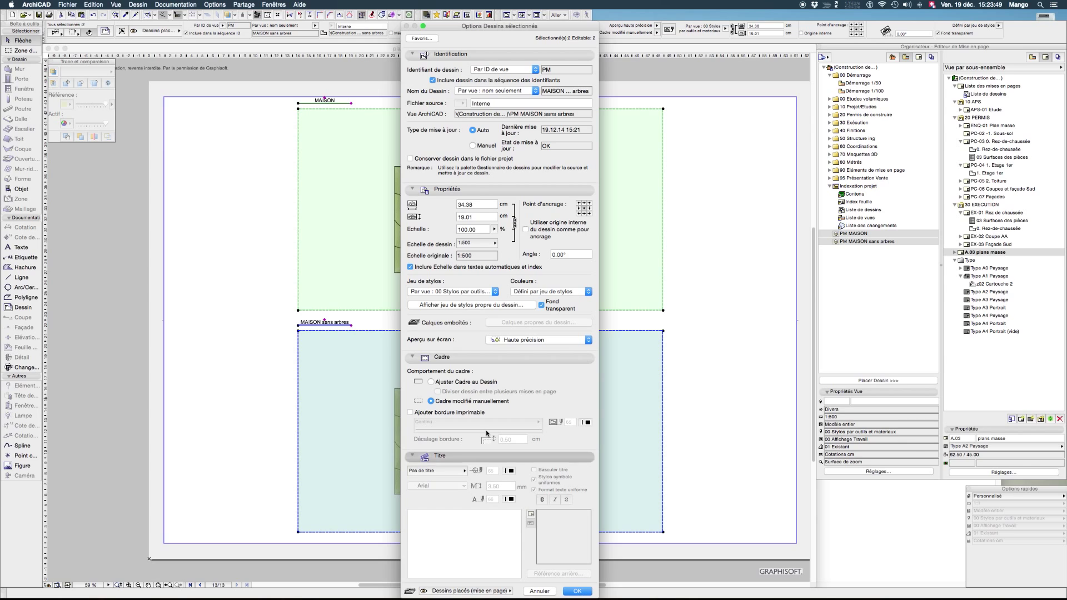
left_click(447, 293)
left_click(447, 293)
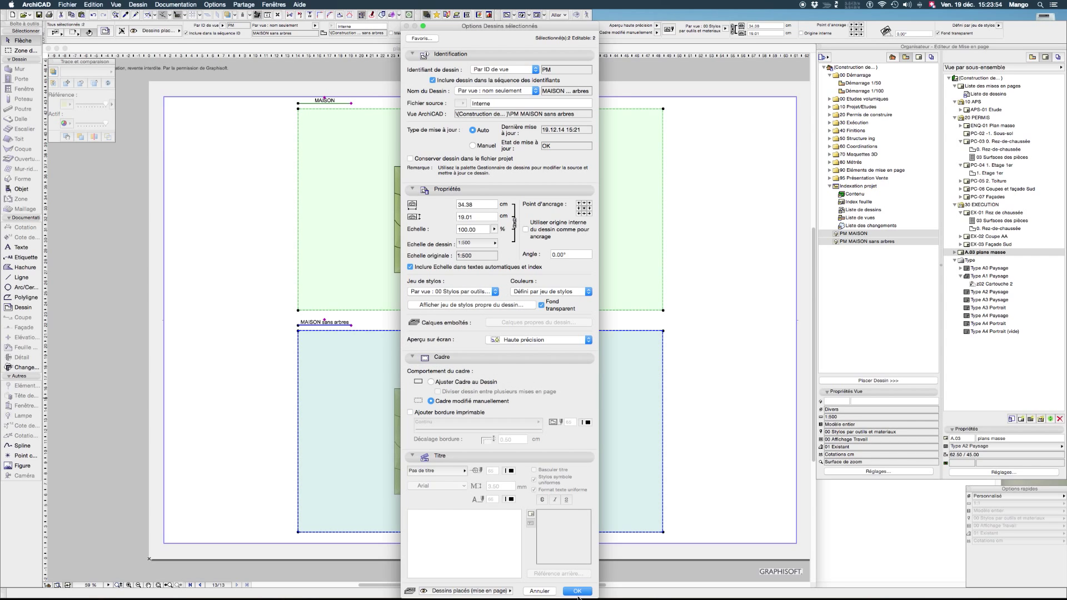
left_click(577, 592)
left_click(702, 307)
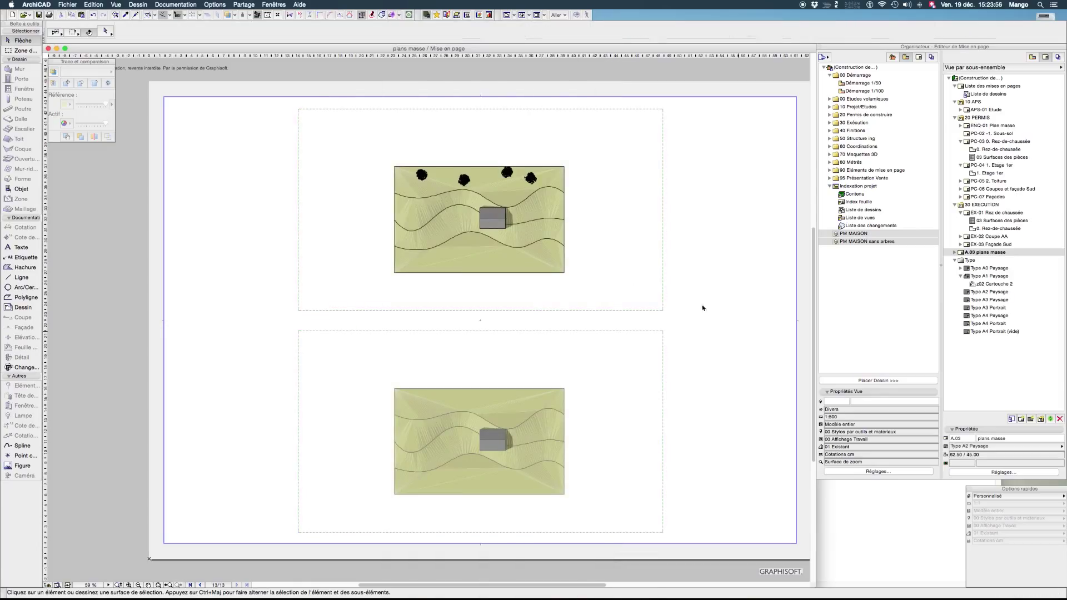
Set the pen set of the PM MAISON drawing with trees to Par vue : 00 Stylos par outils et matériaux.
left_click(548, 254)
right_click(546, 253)
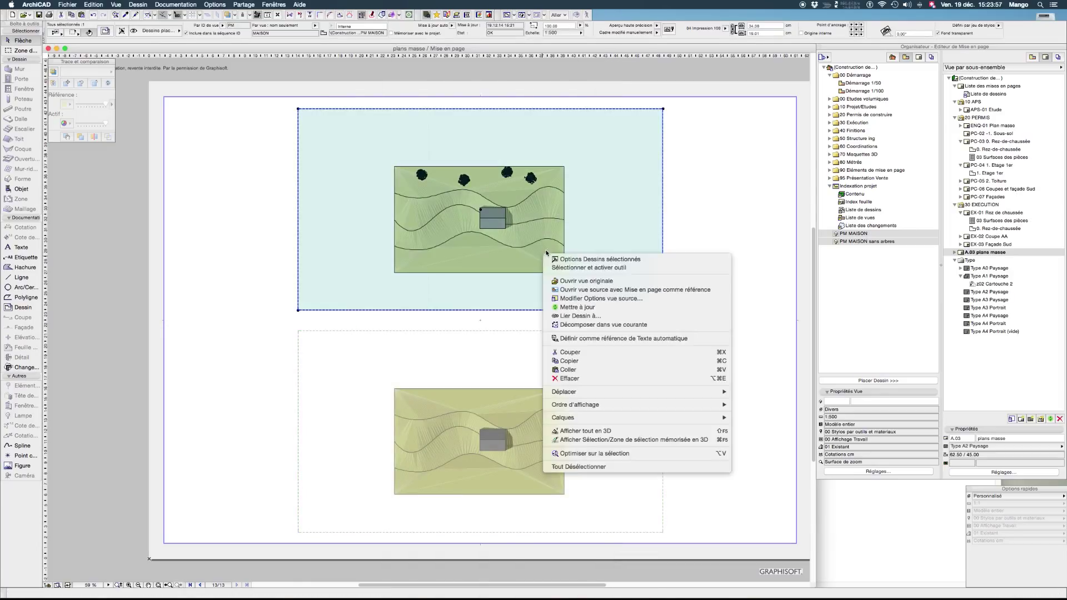
left_click(564, 259)
left_click(504, 294)
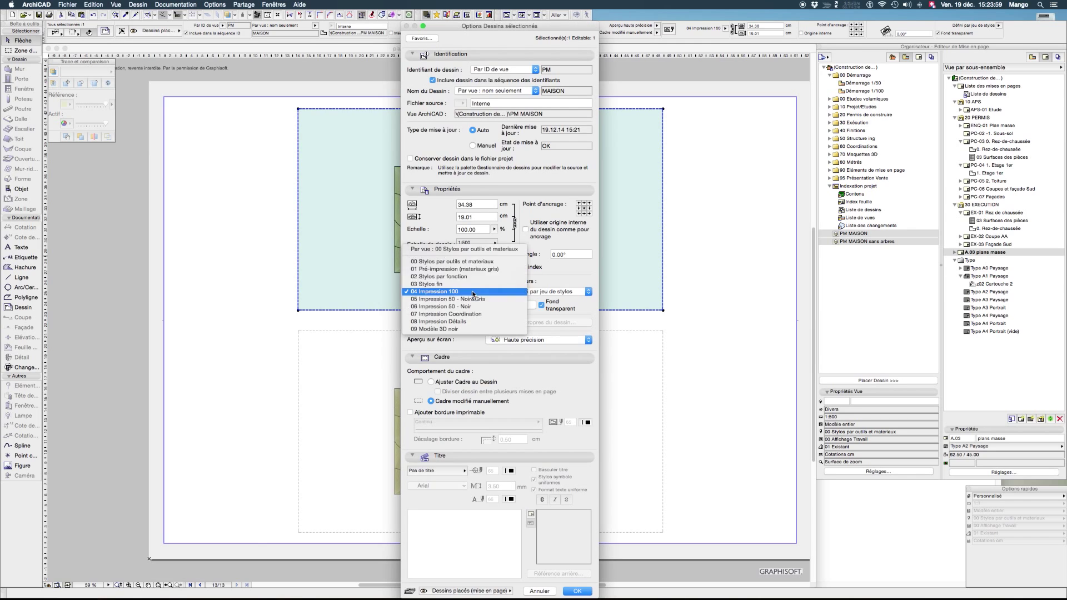
left_click(438, 247)
key("Return")
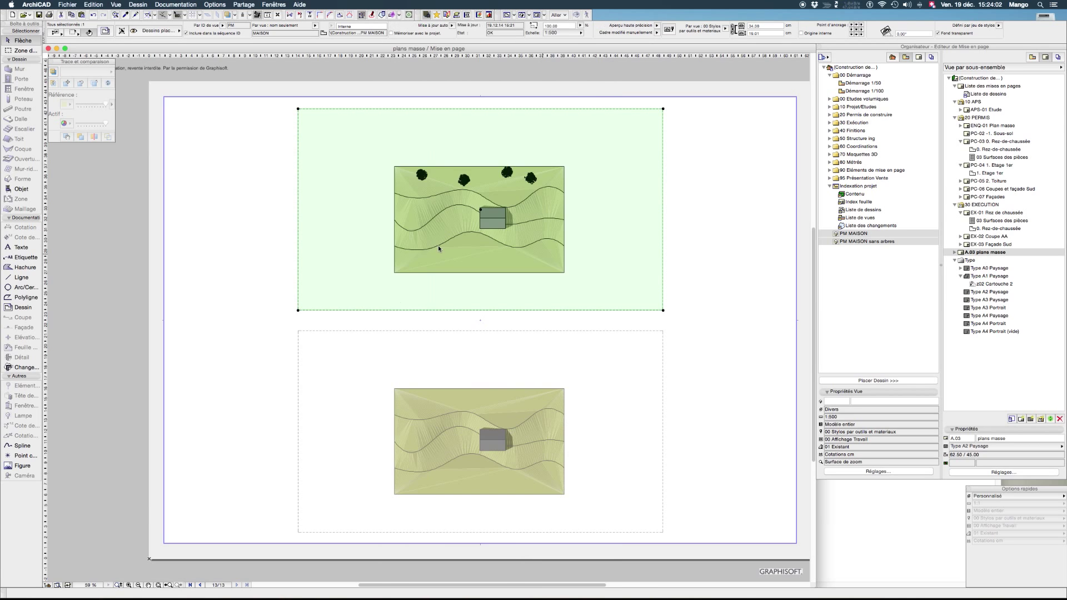
left_click(703, 280)
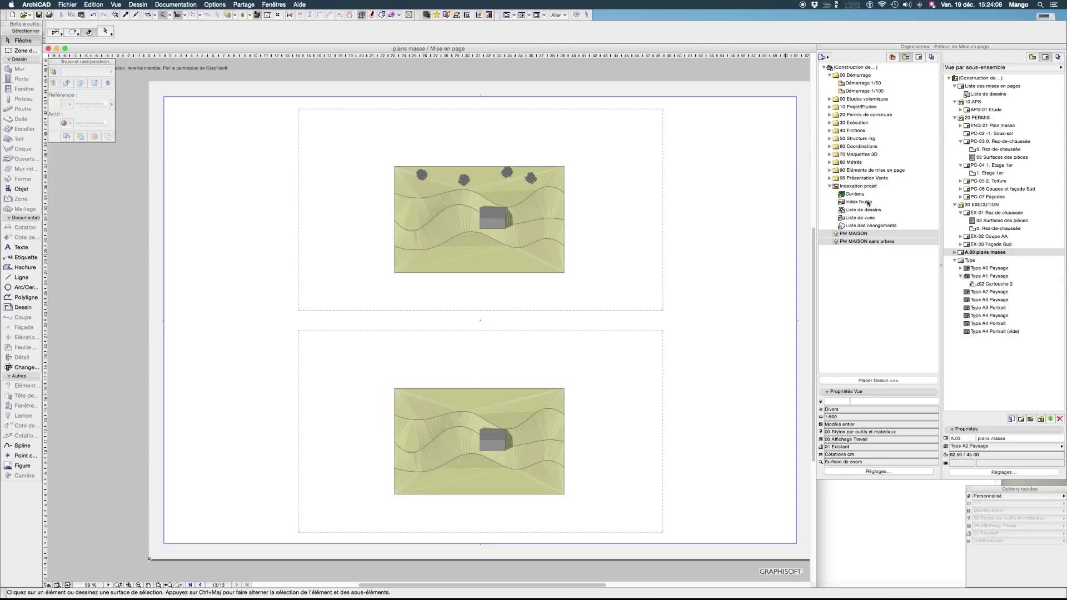
Show the layout book beside the publisher in the organizer, and open the PDF Projet publication set.
left_click(1057, 57)
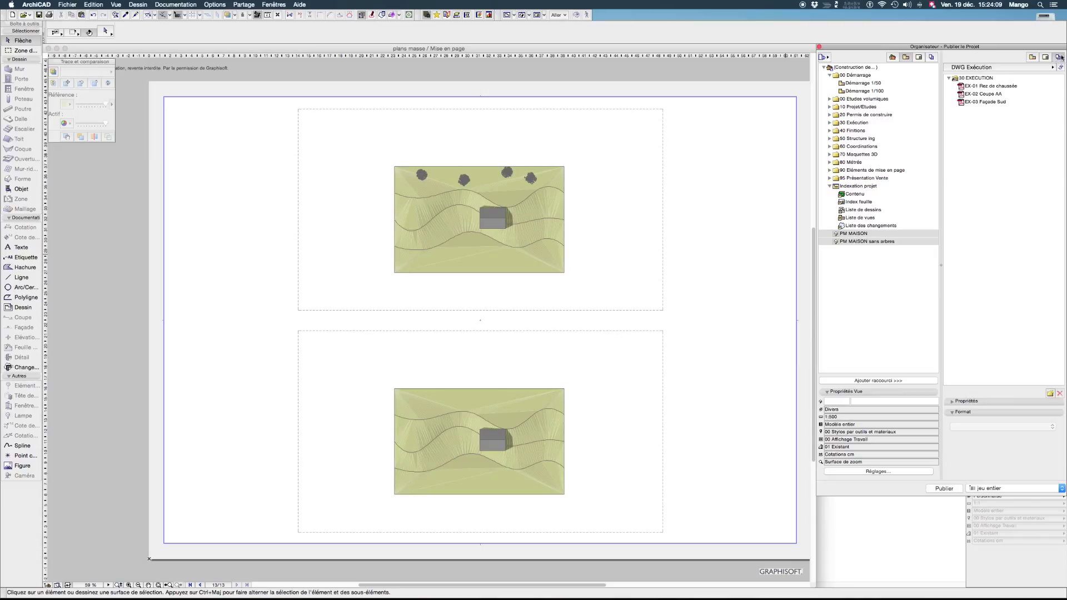
left_click(919, 58)
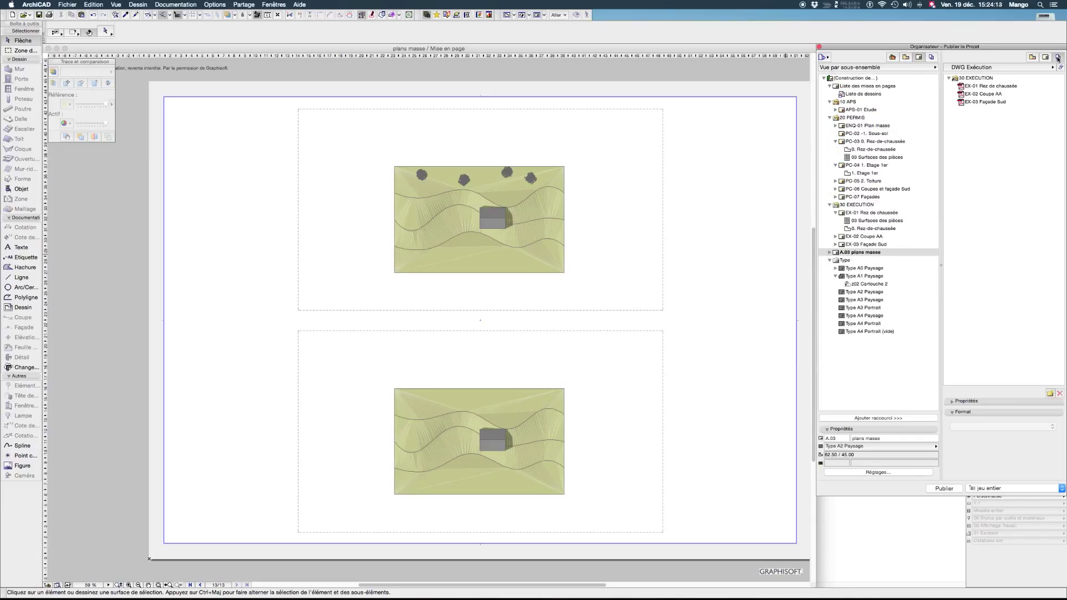
left_click(1007, 67)
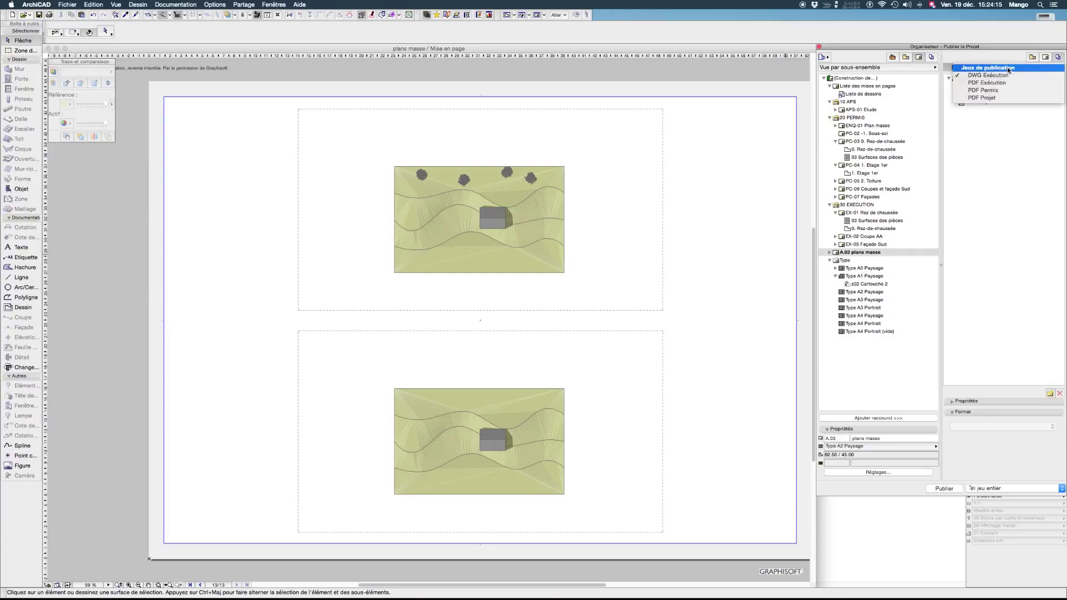
left_click(983, 98)
Delete the 10 APS folder and its APS-01 Étude item from the PDF Projet publication set.
left_click(959, 79)
left_click(972, 88)
right_click(972, 88)
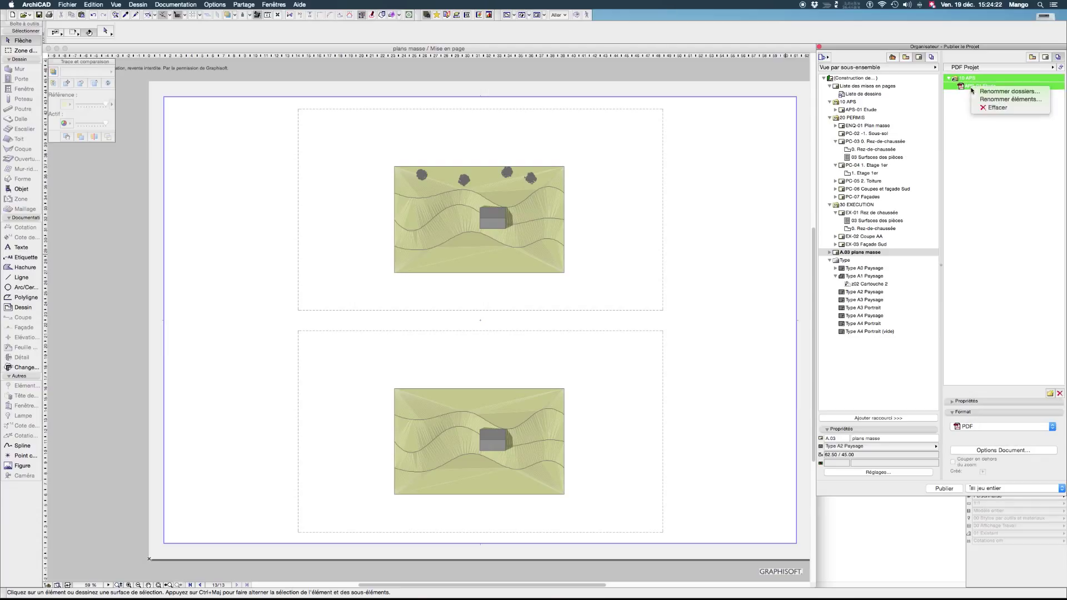
left_click(982, 107)
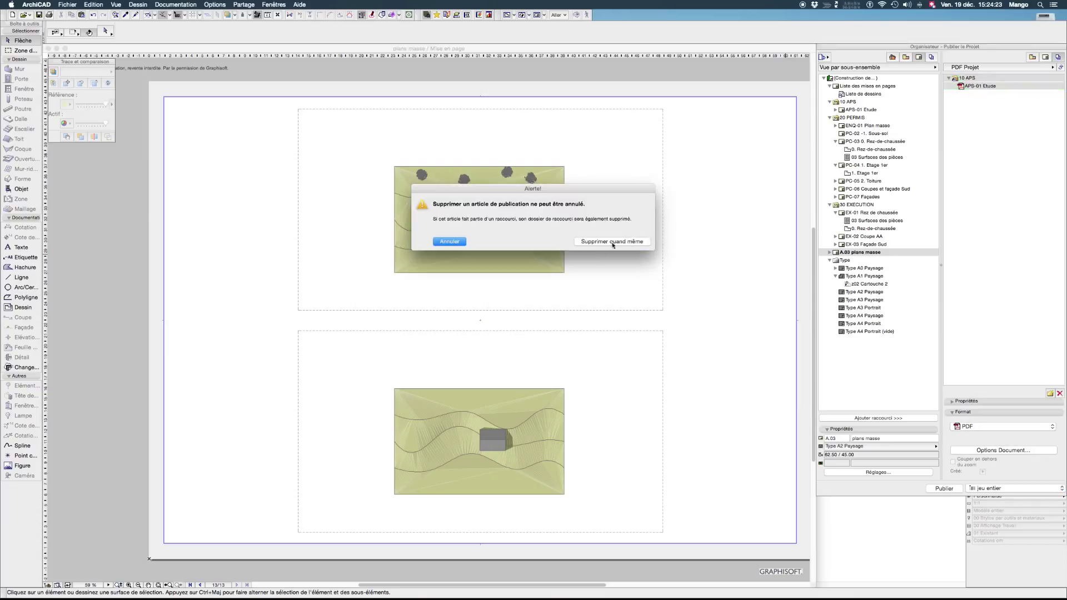
left_click(578, 239)
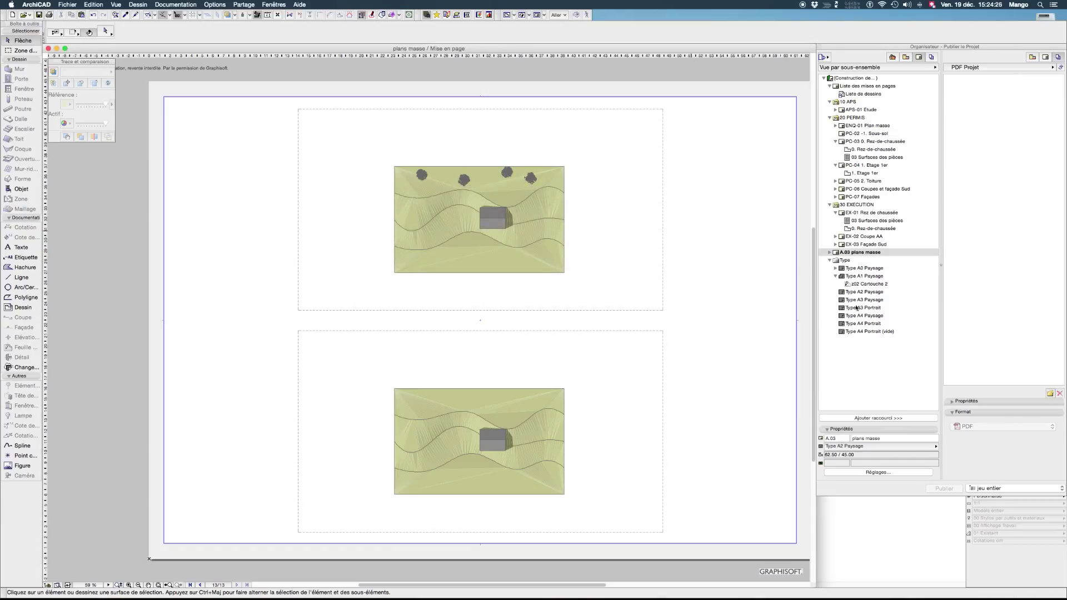
Add the A.03 plans masse layout to the PDF Projet publication set, with PDF as its output format.
left_click_drag(859, 253, 998, 256)
left_click(967, 79)
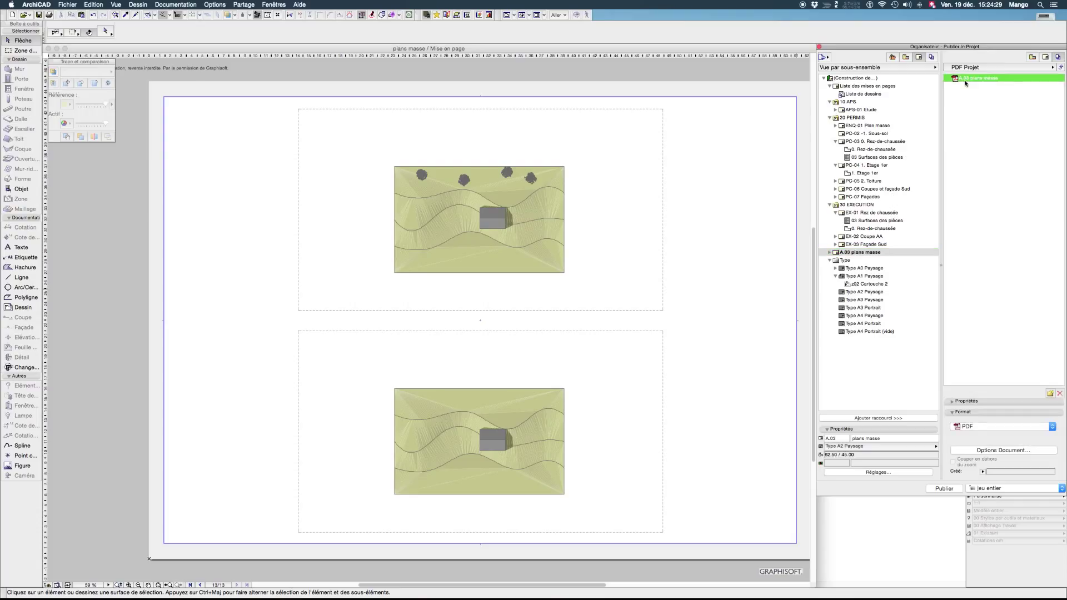
left_click(970, 427)
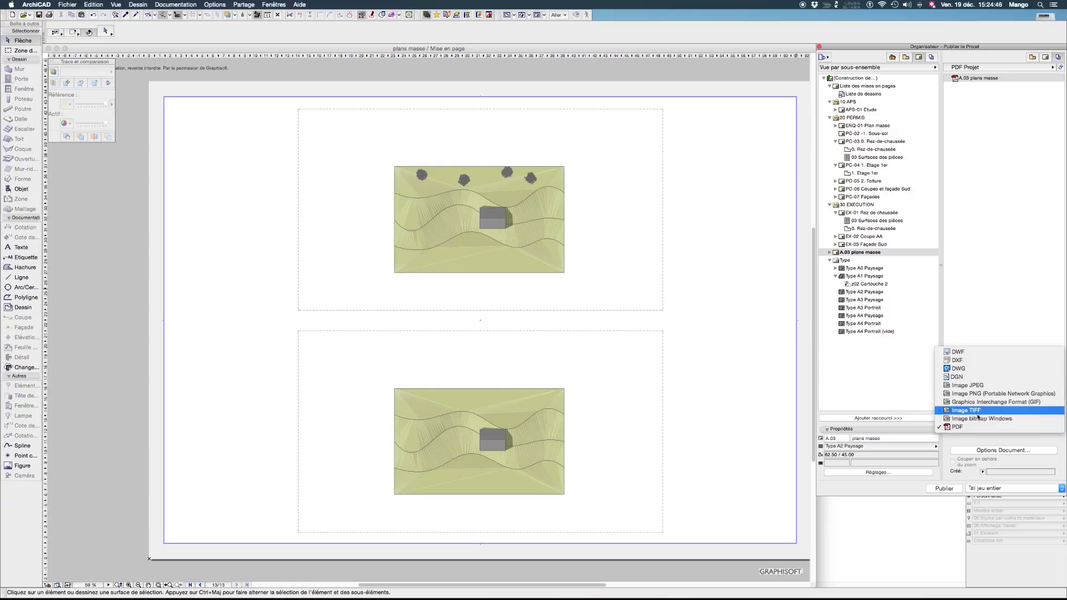
left_click(961, 427)
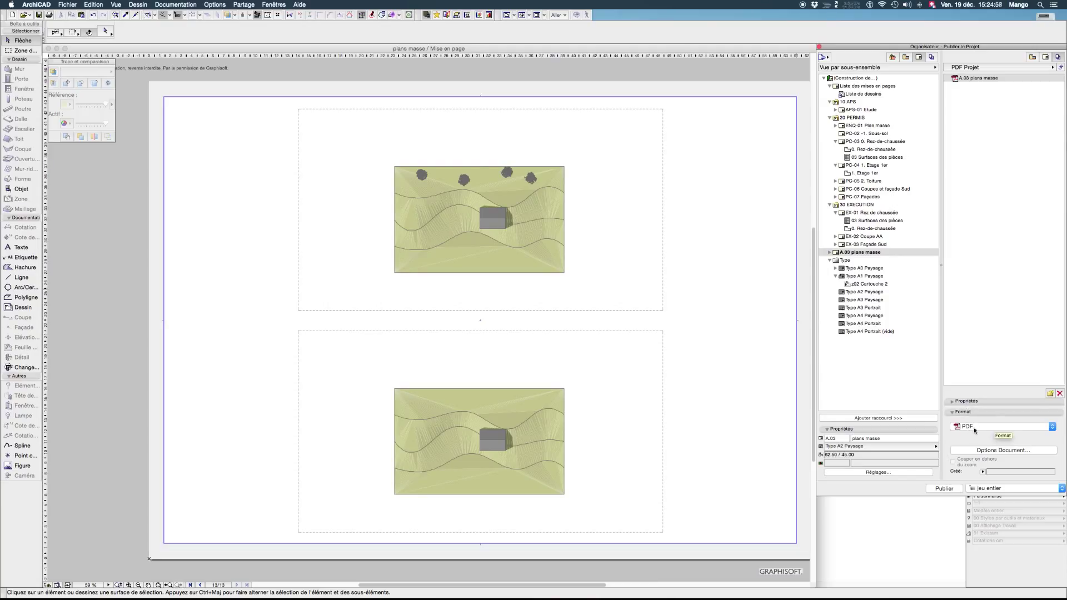
Set the save path in the PDF Projet set's publication properties to the Bureau folder, with files published in a hierarchical structure.
left_click(971, 79)
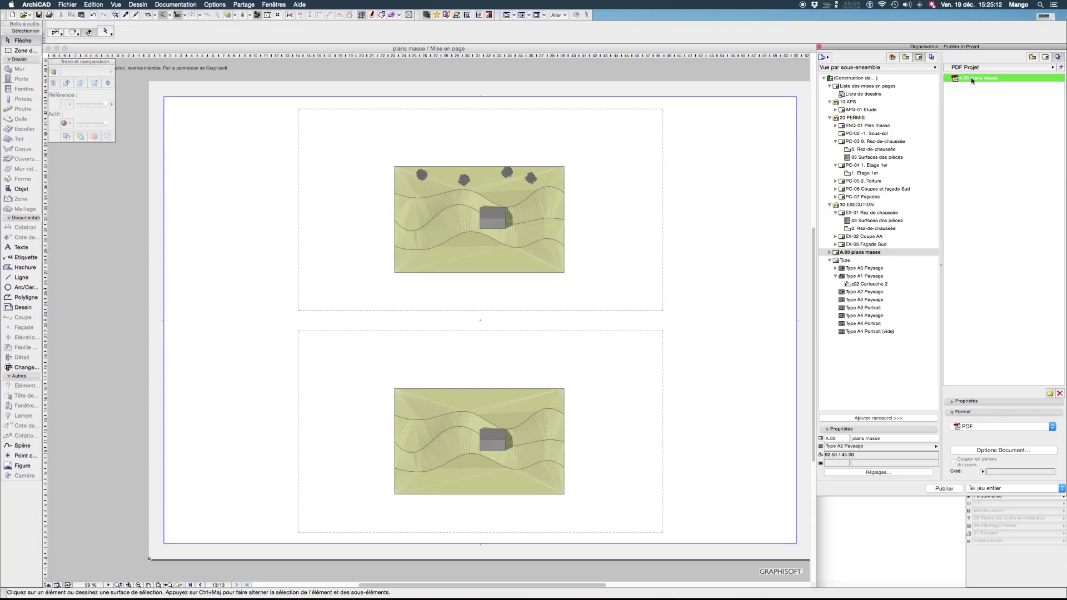
right_click(958, 78)
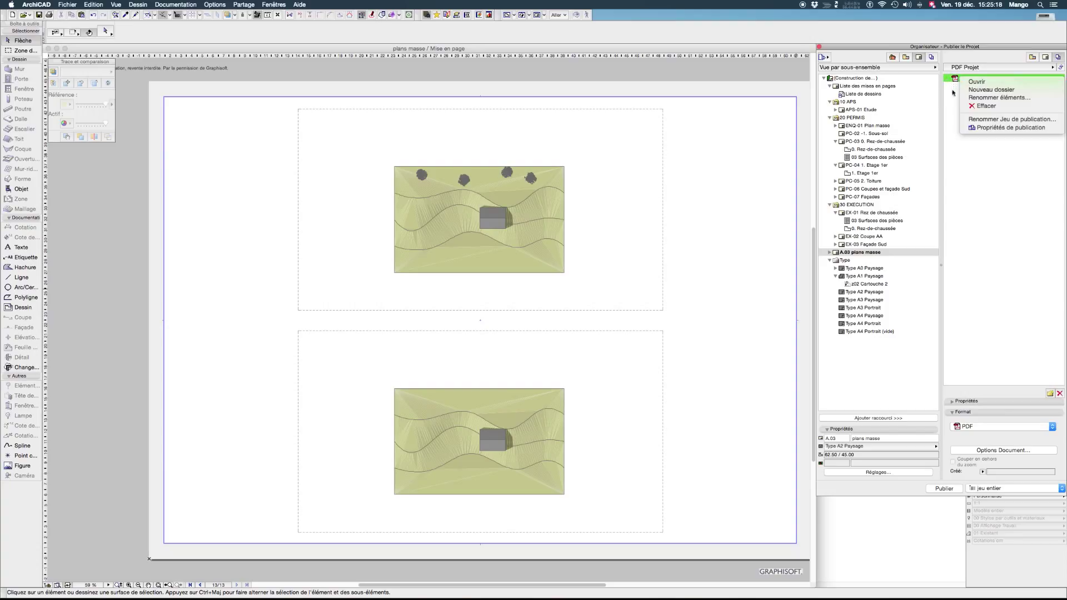
left_click(981, 129)
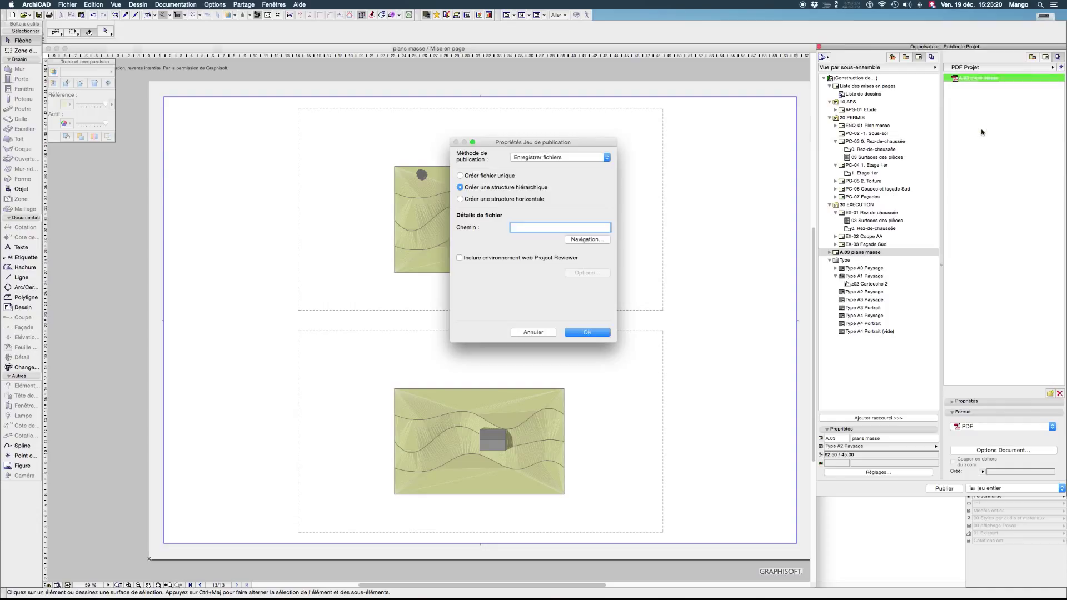
left_click(578, 240)
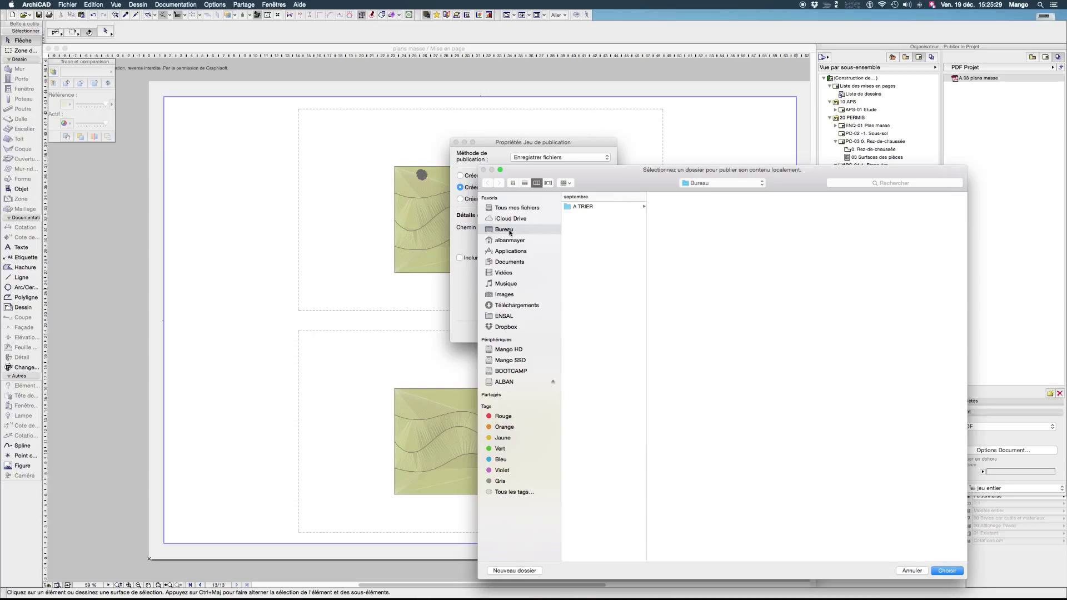
key("Return")
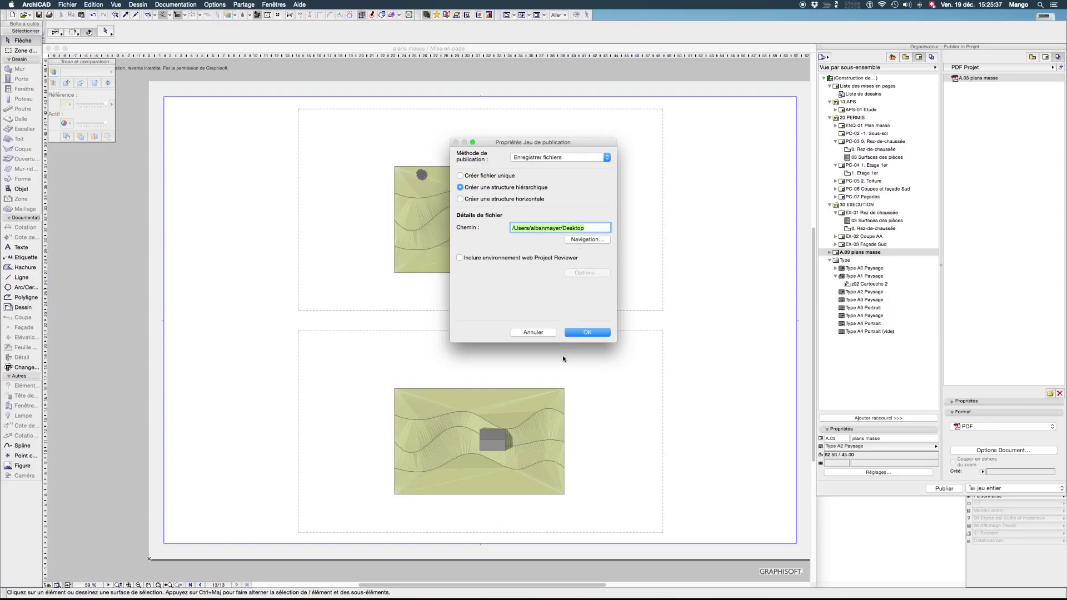
left_click(585, 333)
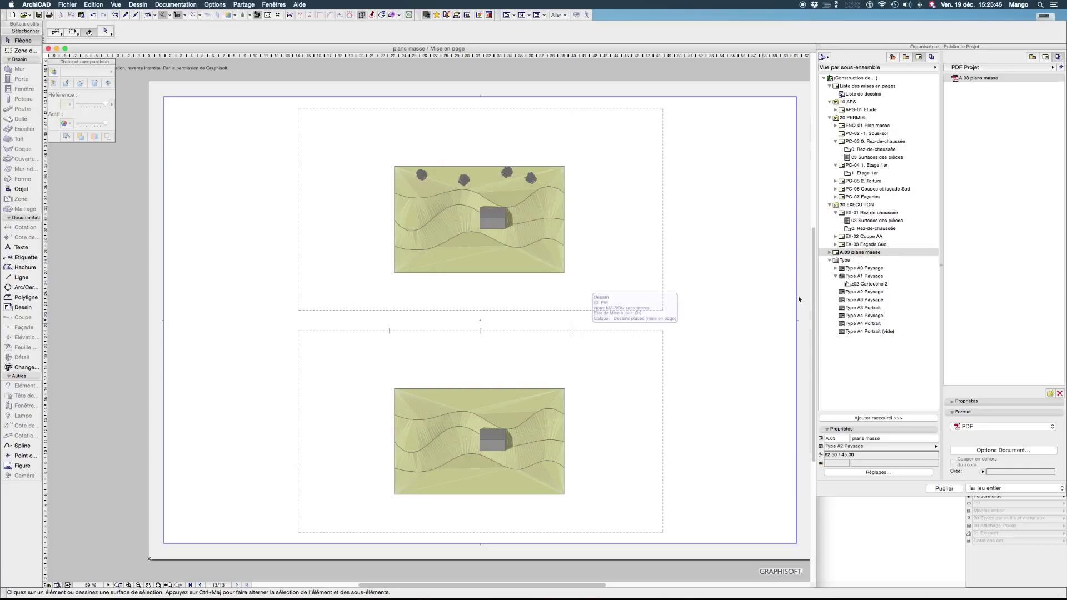
Publish the entire PDF Projet set containing the A.03 plans masse layout, and dismiss the publication report.
left_click(987, 80)
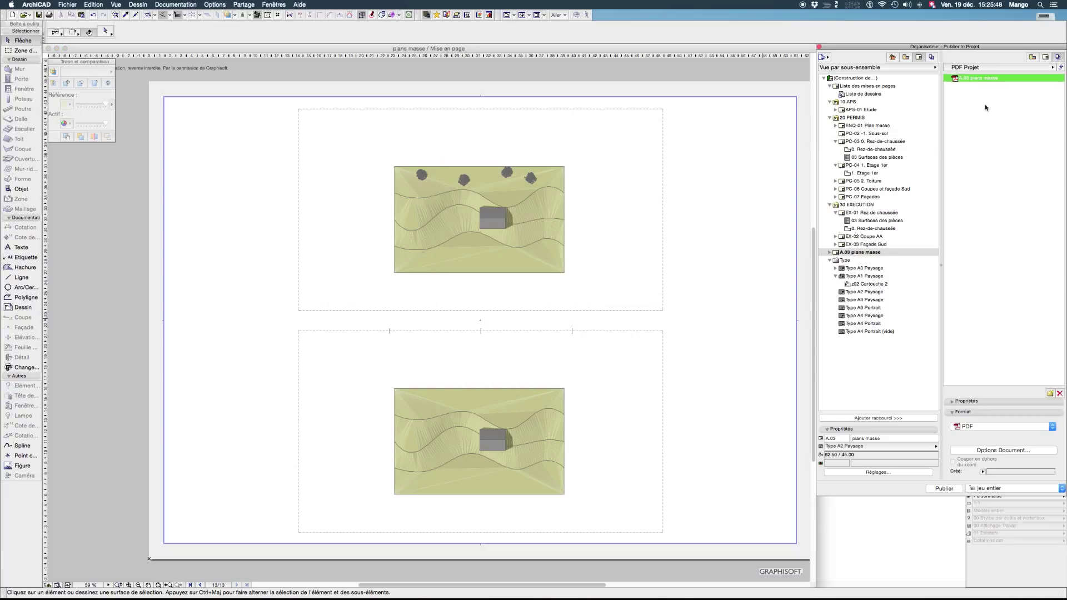
left_click(977, 107)
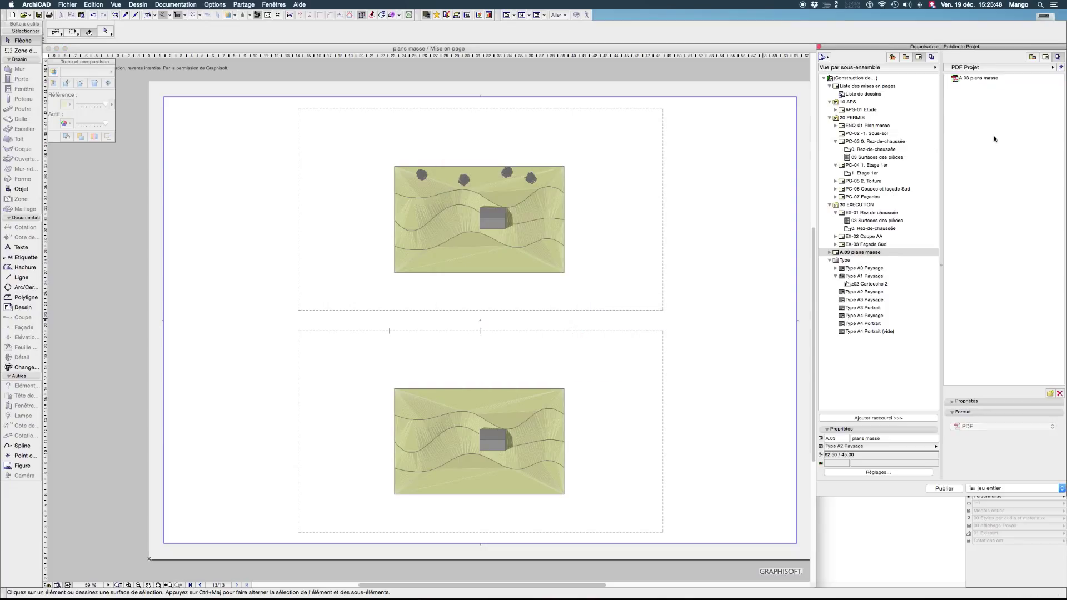
left_click(936, 489)
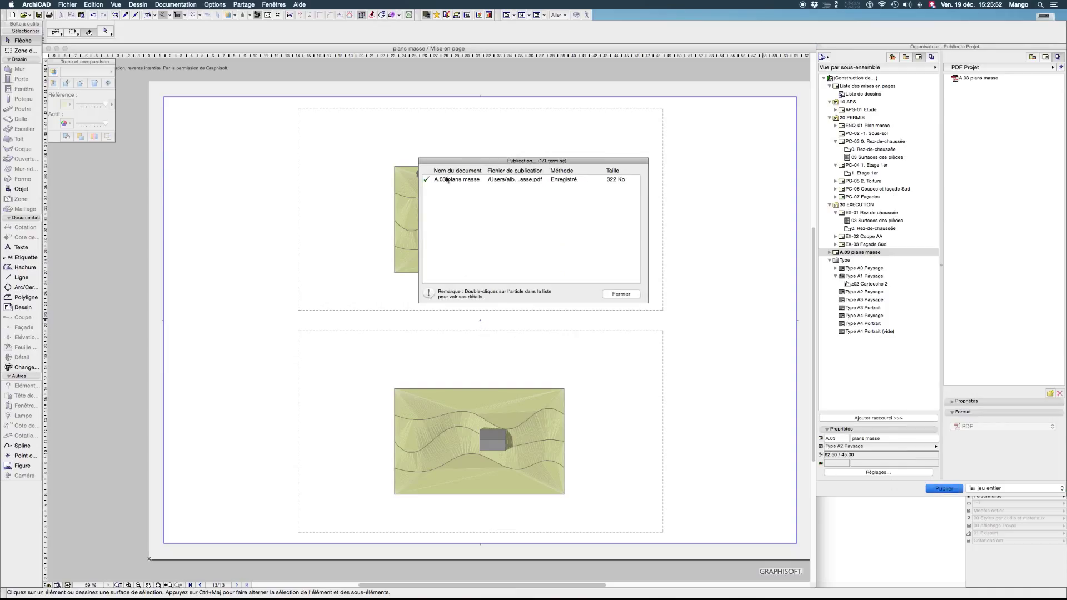
left_click(611, 295)
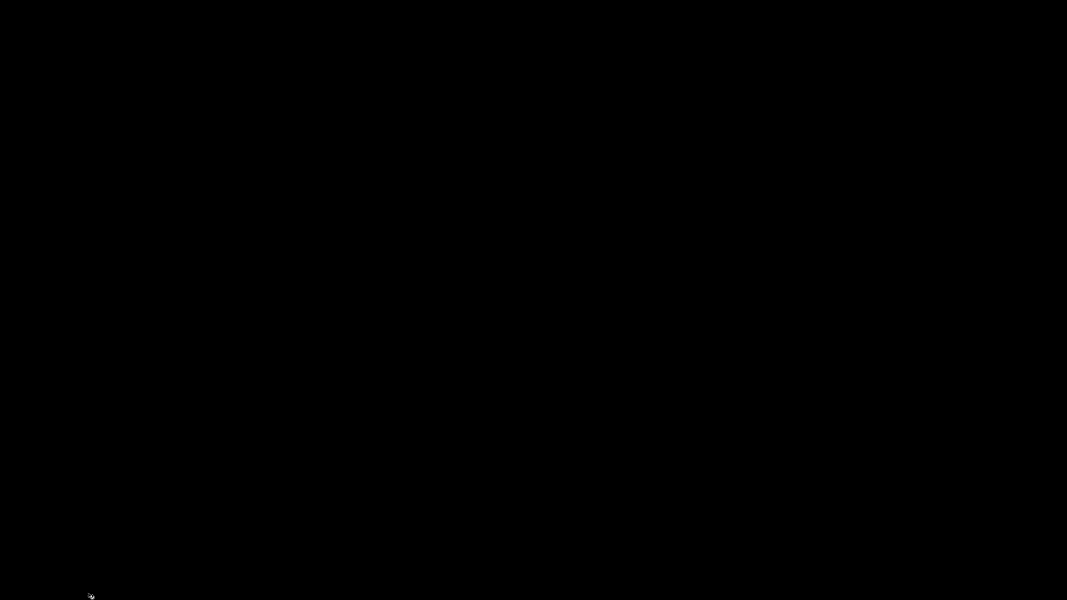
Switch to Finder, open A.03 plans masse.pdf from the Bureau folder, and examine the site plans with and without trees.
left_click(85, 584)
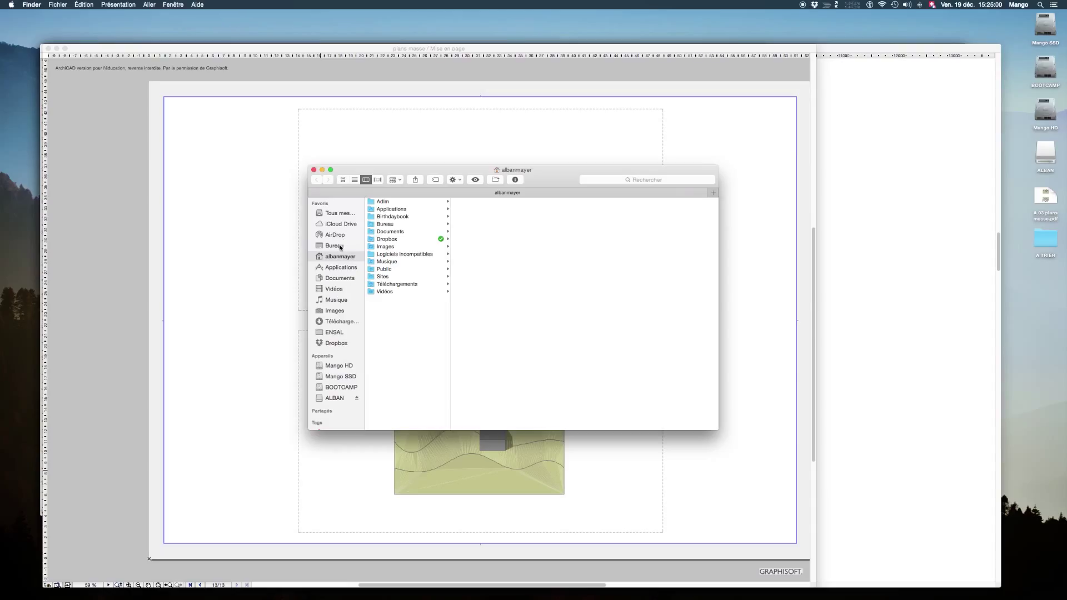
left_click(334, 246)
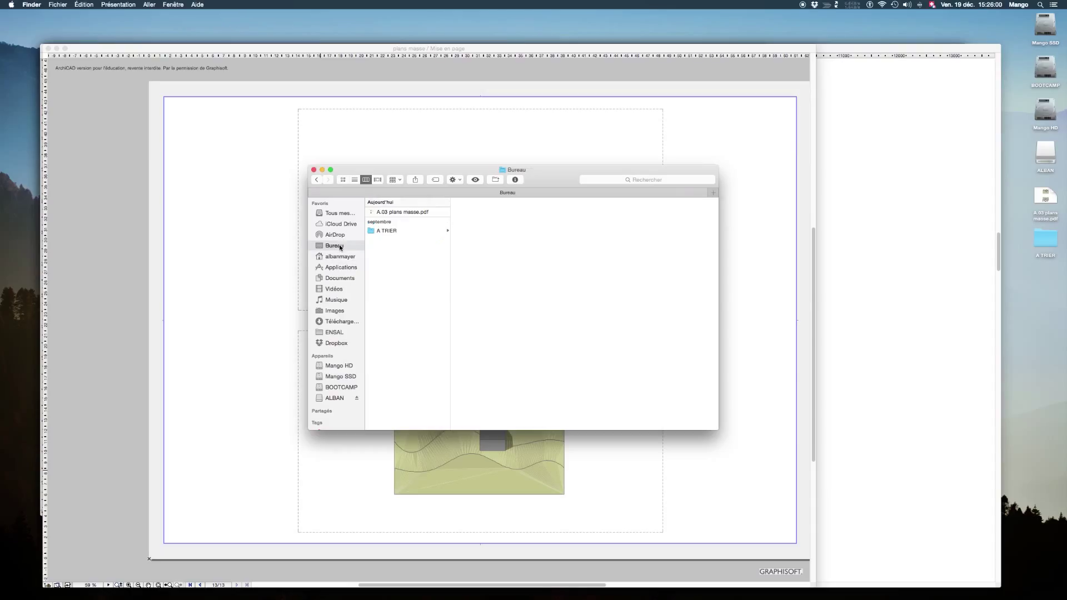
left_click(393, 213)
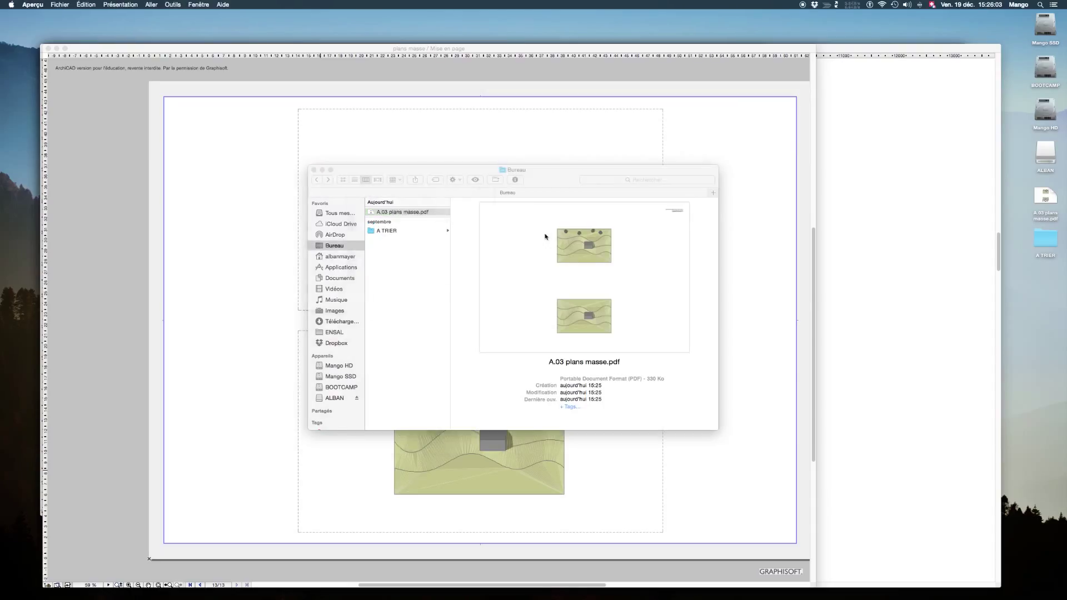
double_click(543, 231)
scroll(578, 252, "down", 5)
scroll(595, 298, "up", 2)
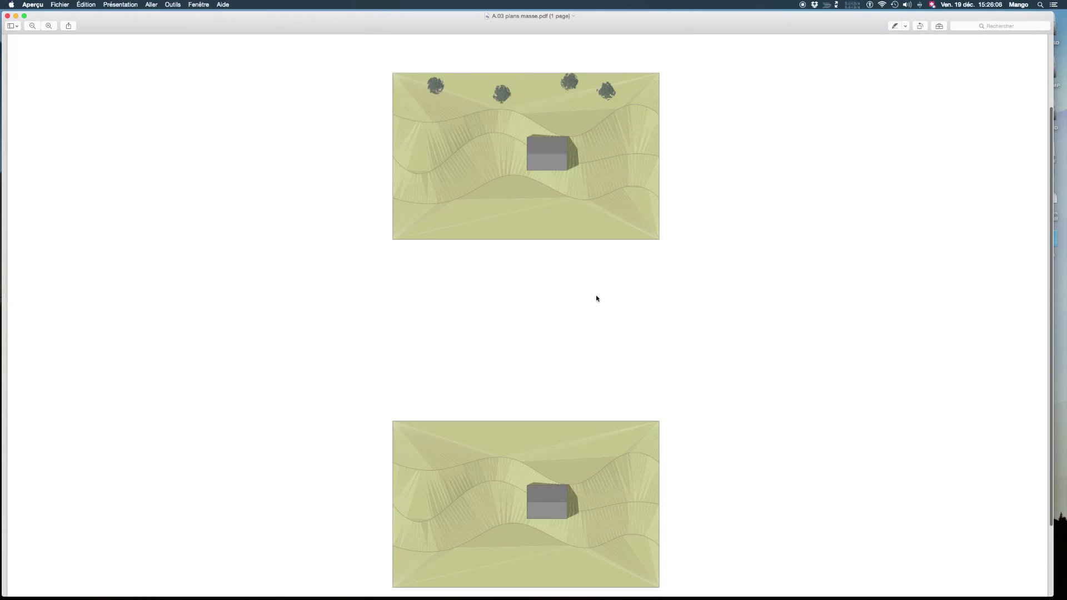
scroll(595, 298, "down", 3)
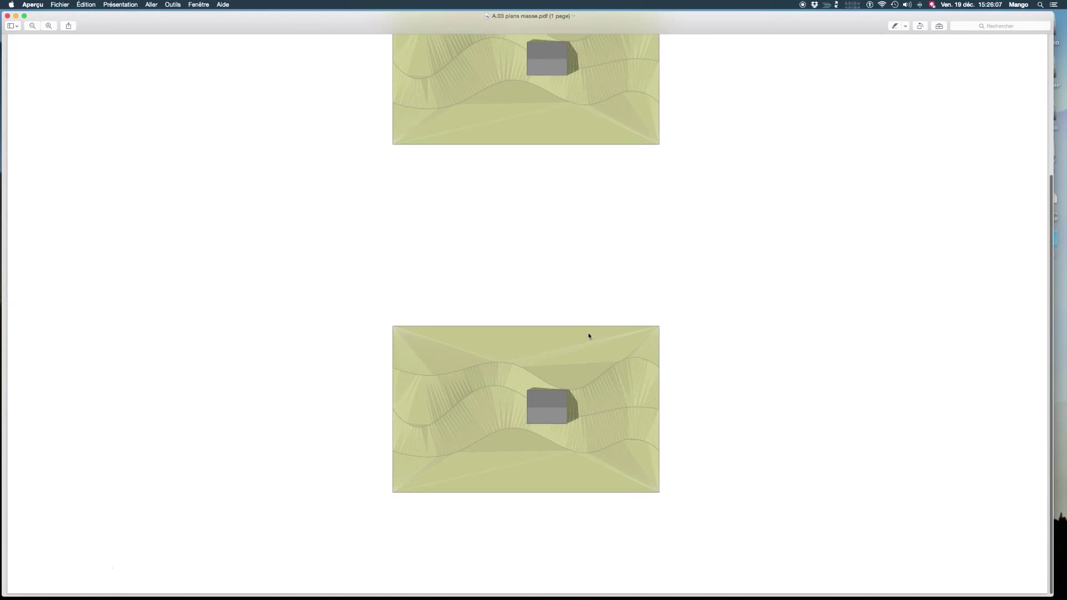
scroll(589, 333, "up", 3)
scroll(589, 337, "up", 2)
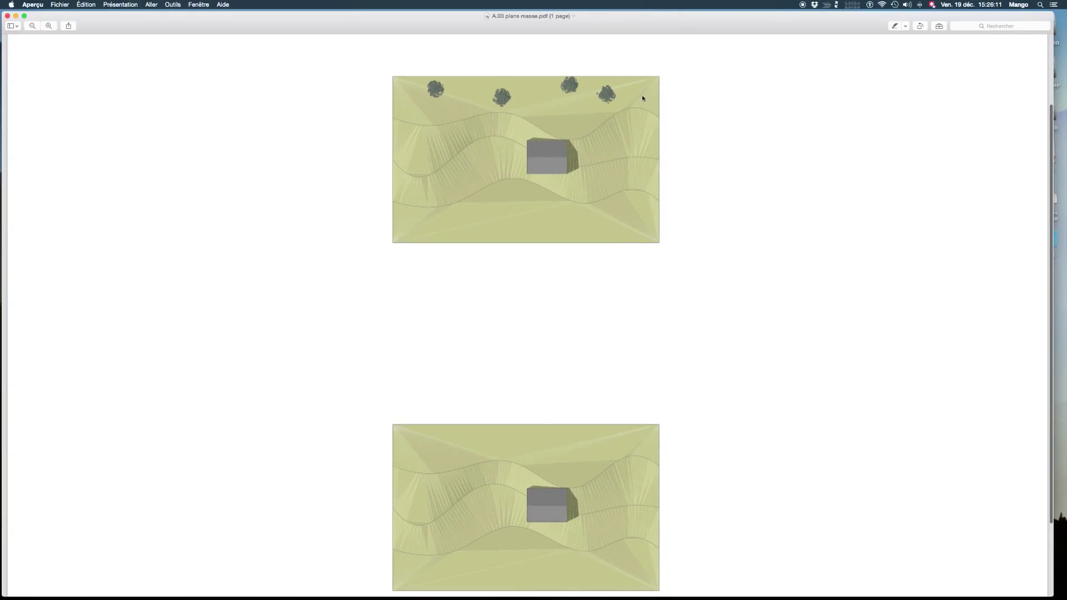
Close the PDF preview and the Finder window, and switch back to the plans masse layout in ArchiCAD.
left_click(7, 17)
left_click(395, 212)
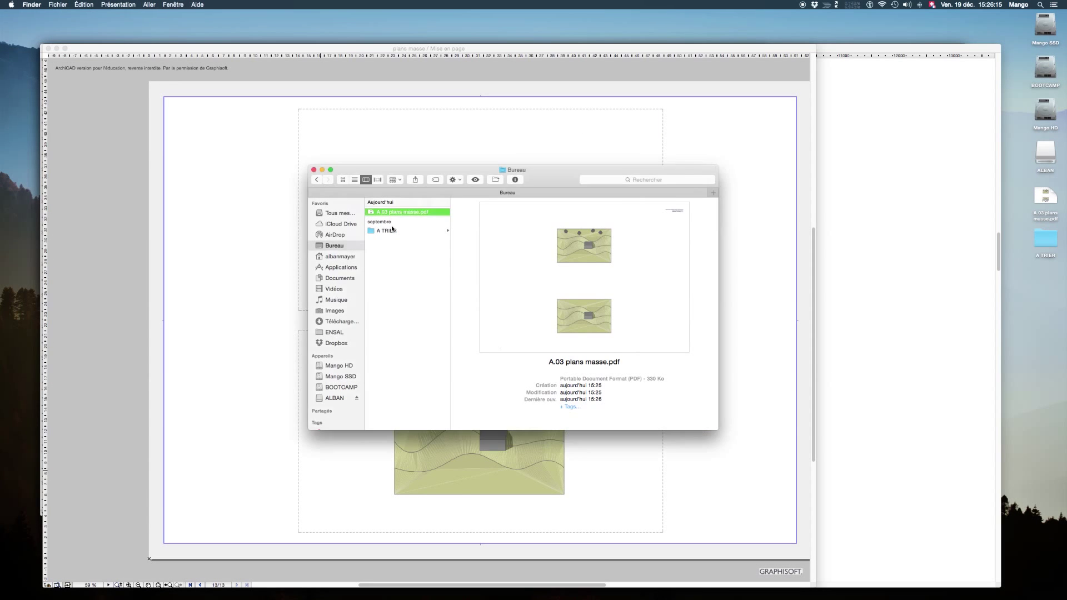
left_click(314, 170)
left_click(745, 209)
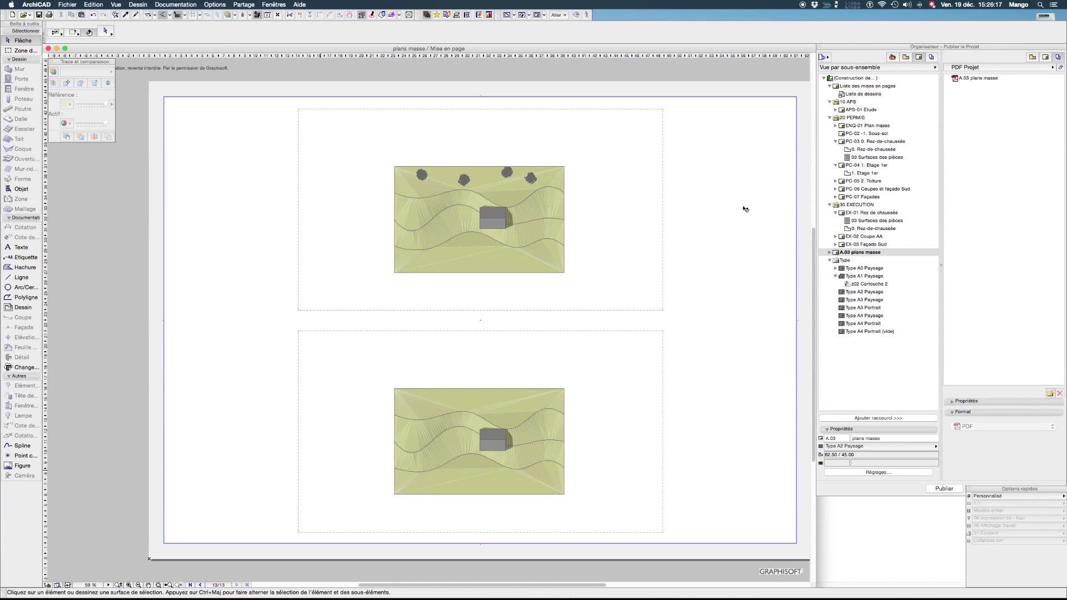